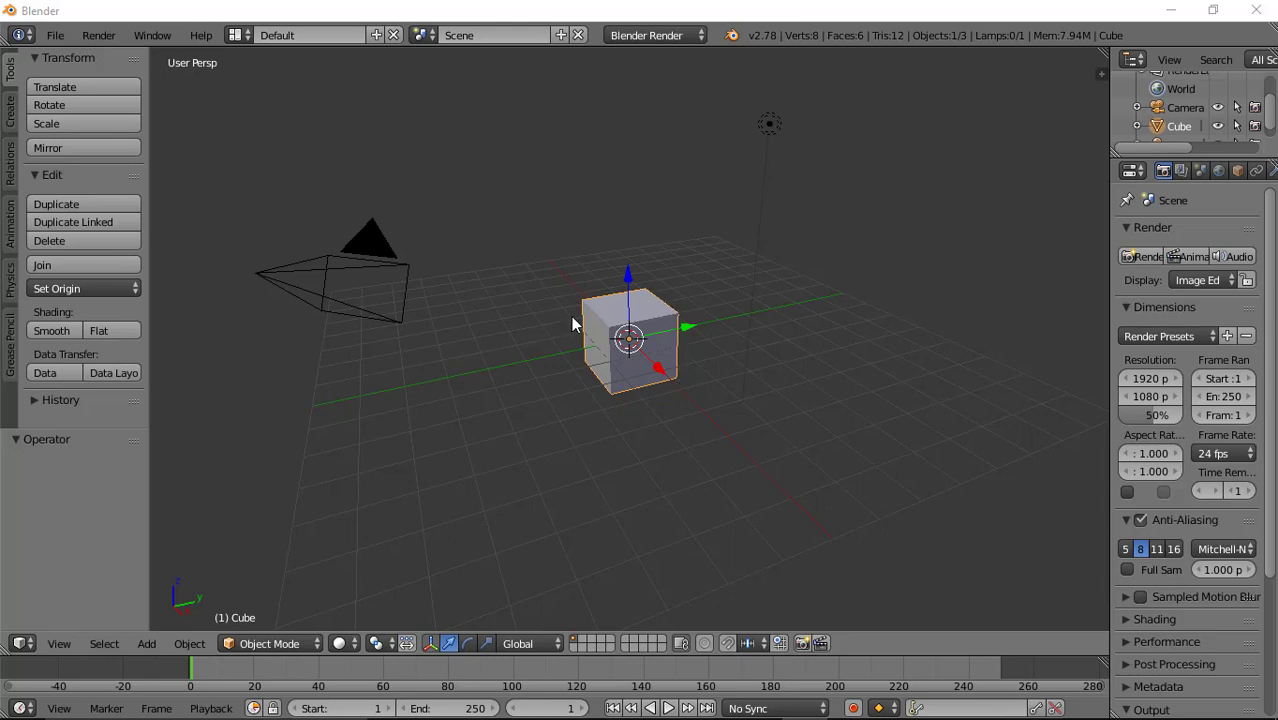
- In Edit Mode, add a UV sphere to the cube's mesh, placed beside the cube near the green Y axis
key("Tab")
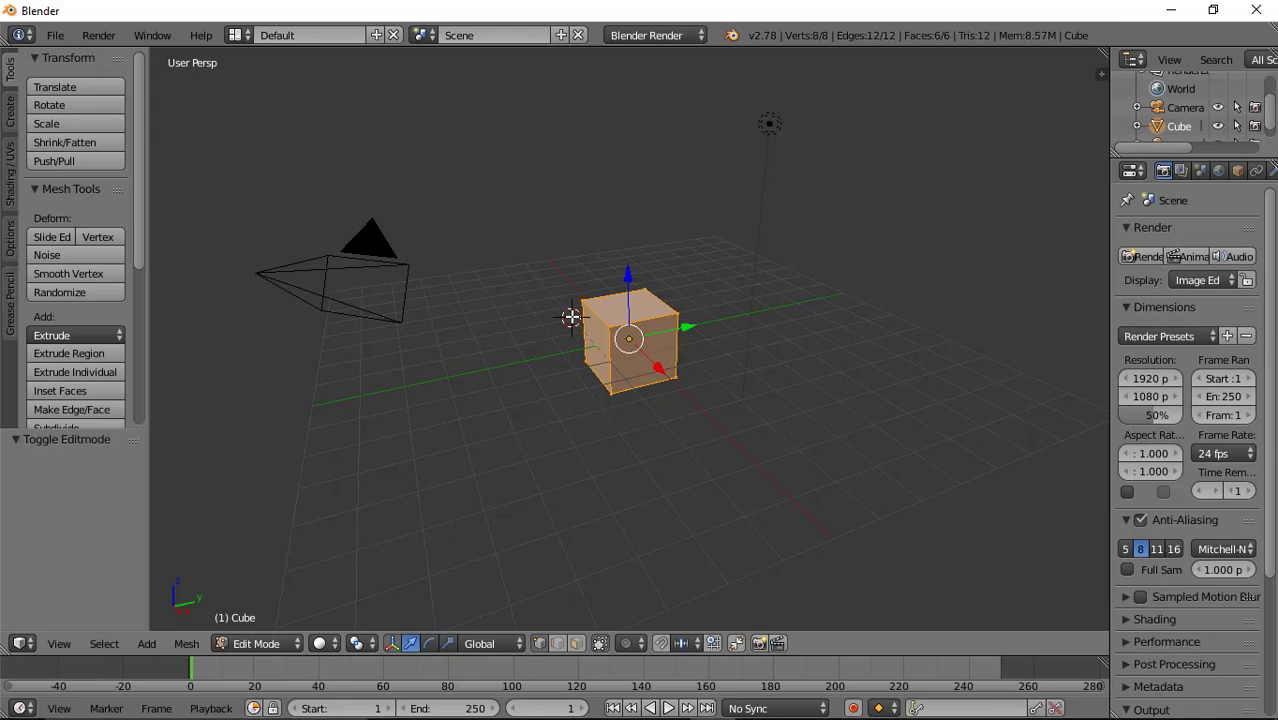
middle_click_drag(827, 288, 757, 298)
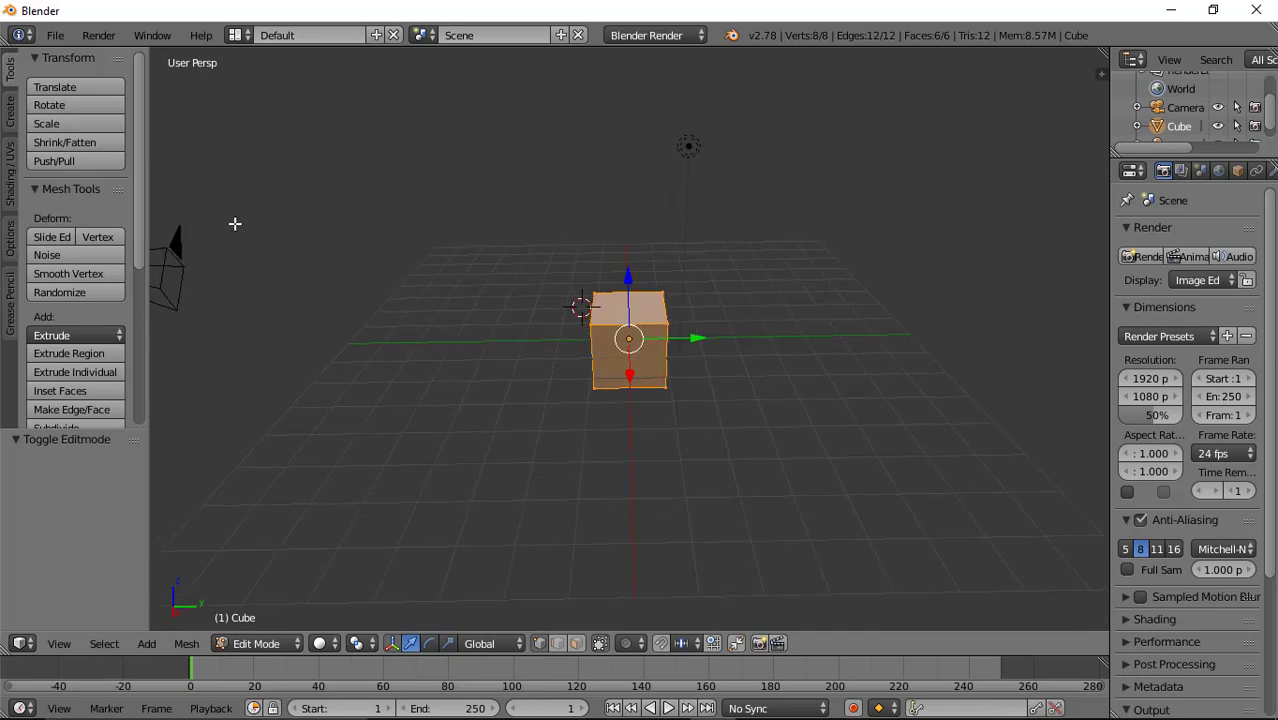
left_click(811, 346)
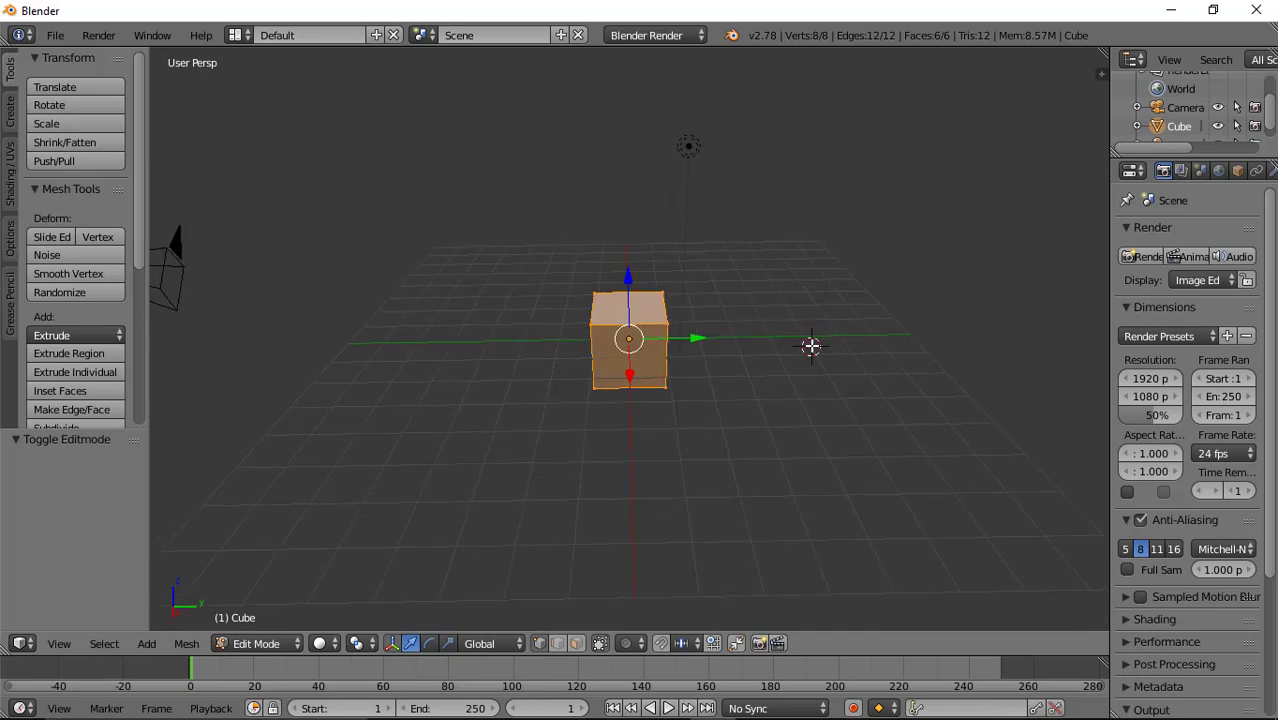
left_click(10, 122)
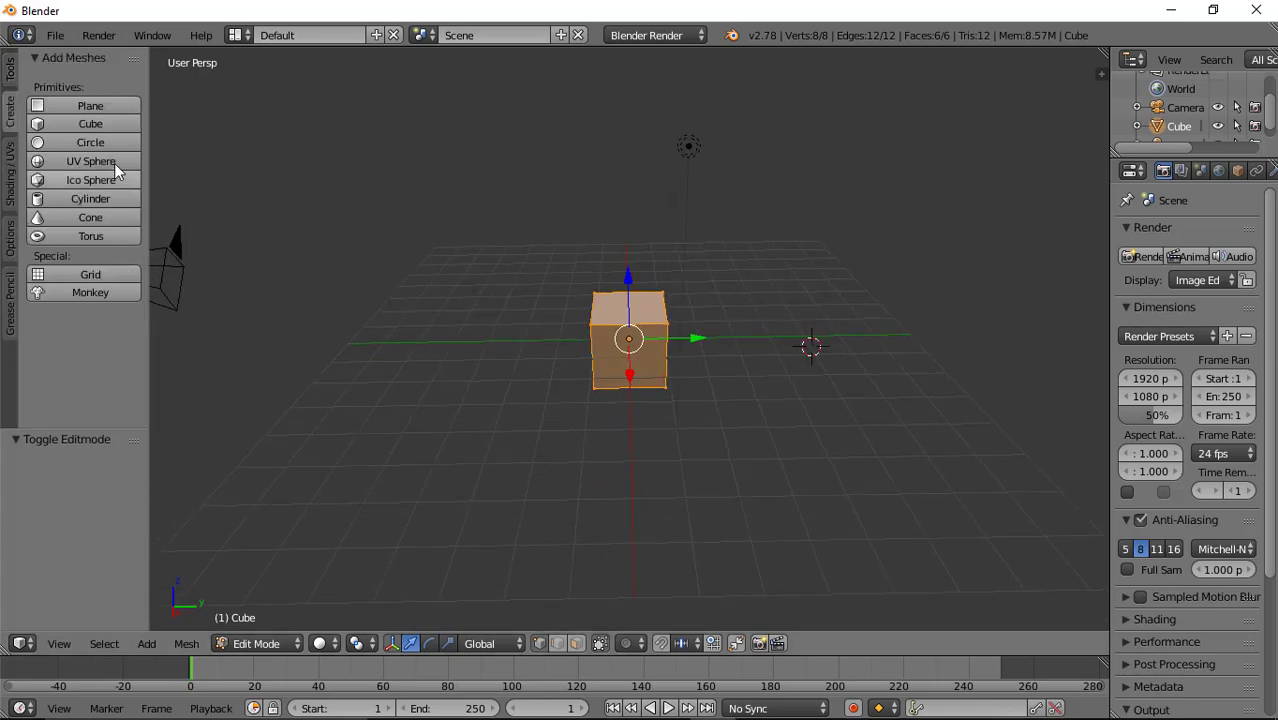
left_click(113, 160)
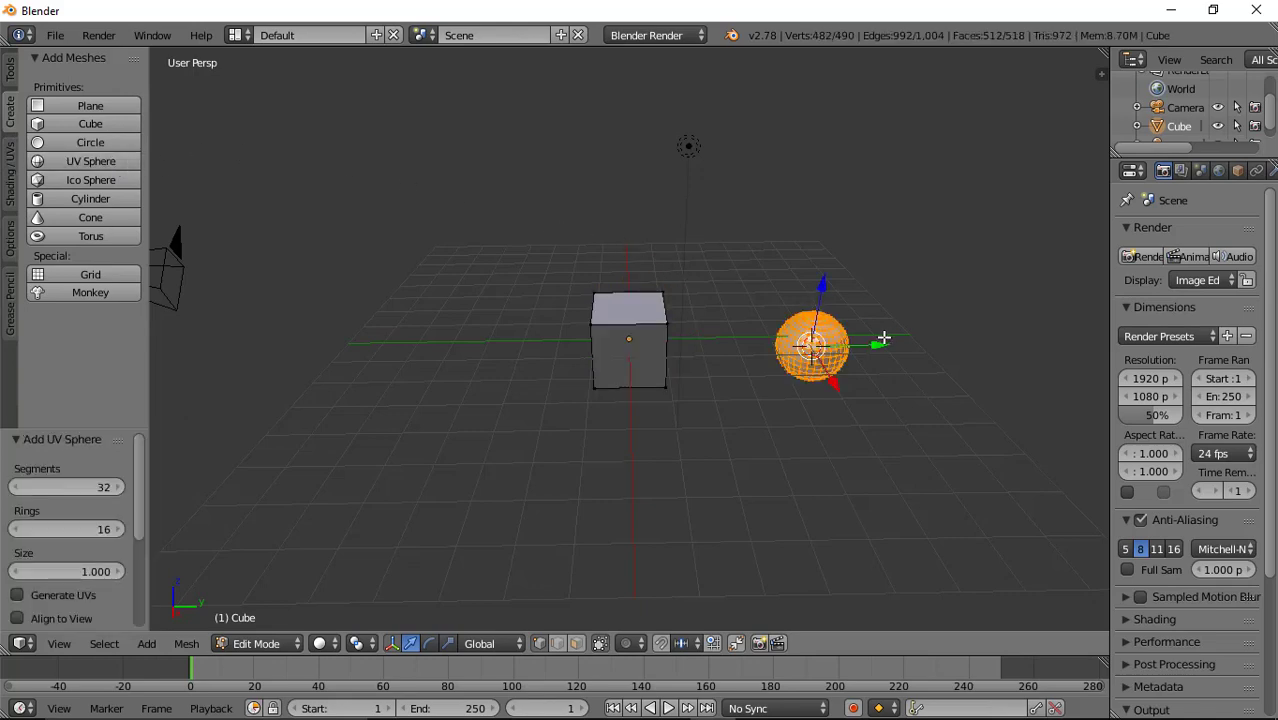
middle_click_drag(884, 337, 683, 268)
scroll(683, 270, "up", 3)
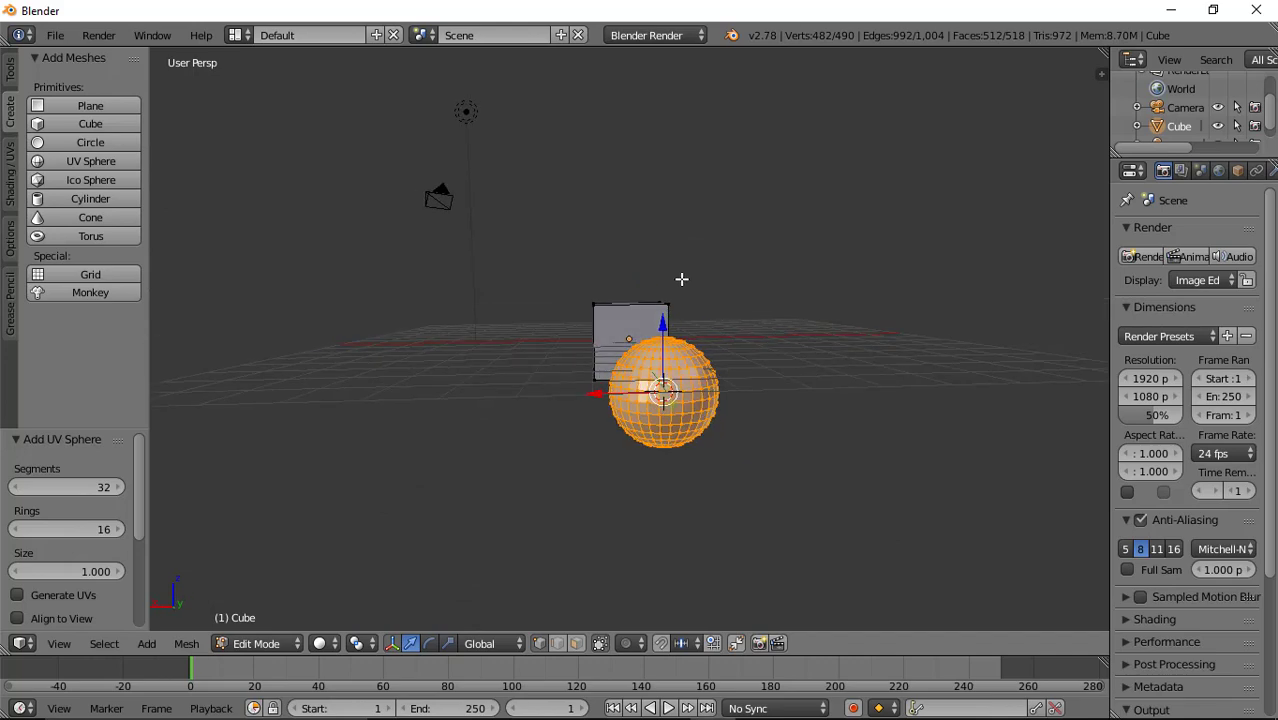
scroll(611, 479, "up", 4)
middle_click_drag(903, 457, 961, 406)
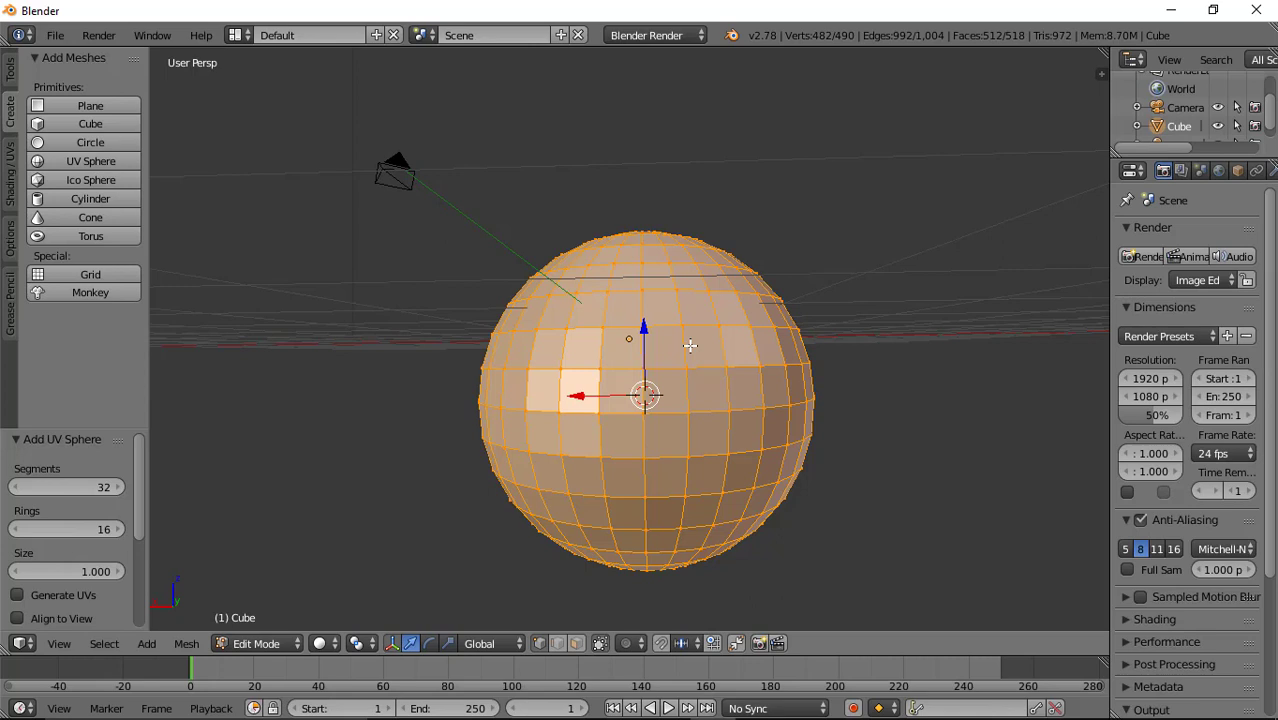
- Clear the selection and select individual vertices one by one on the front of the UV sphere
key("a")
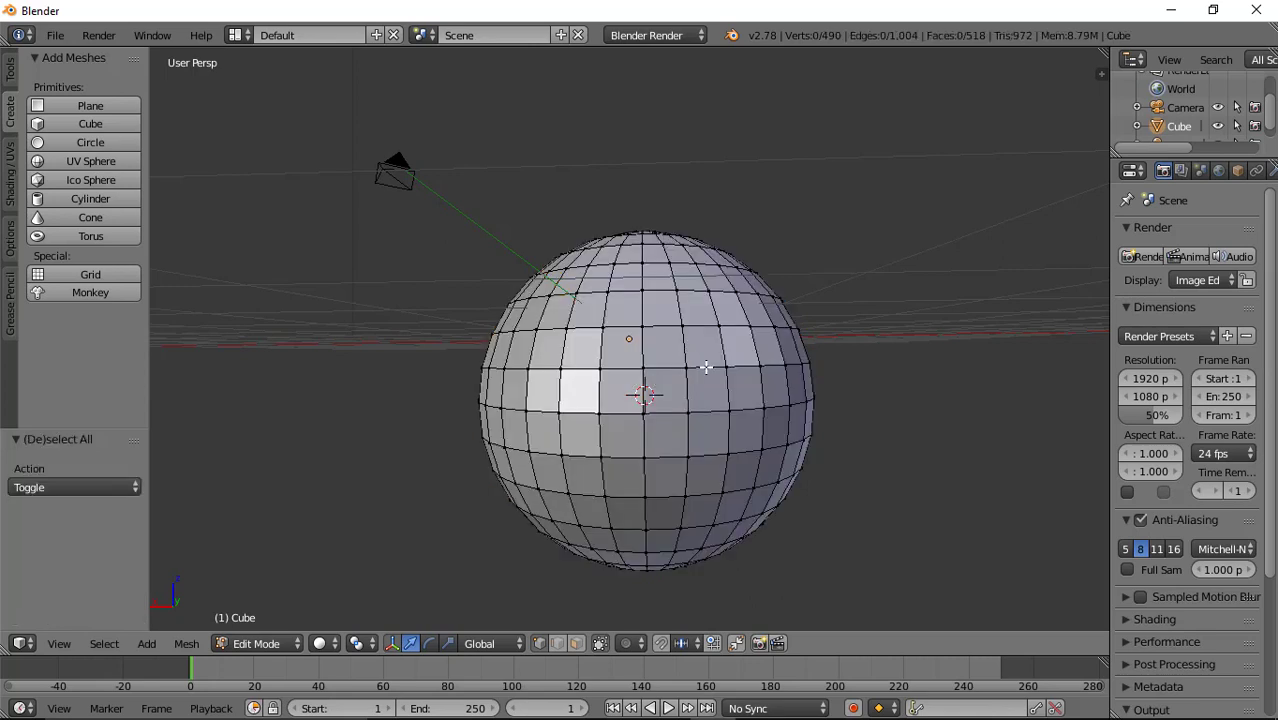
right_click(641, 327)
right_click(648, 365, "shift")
right_click(685, 368, "shift")
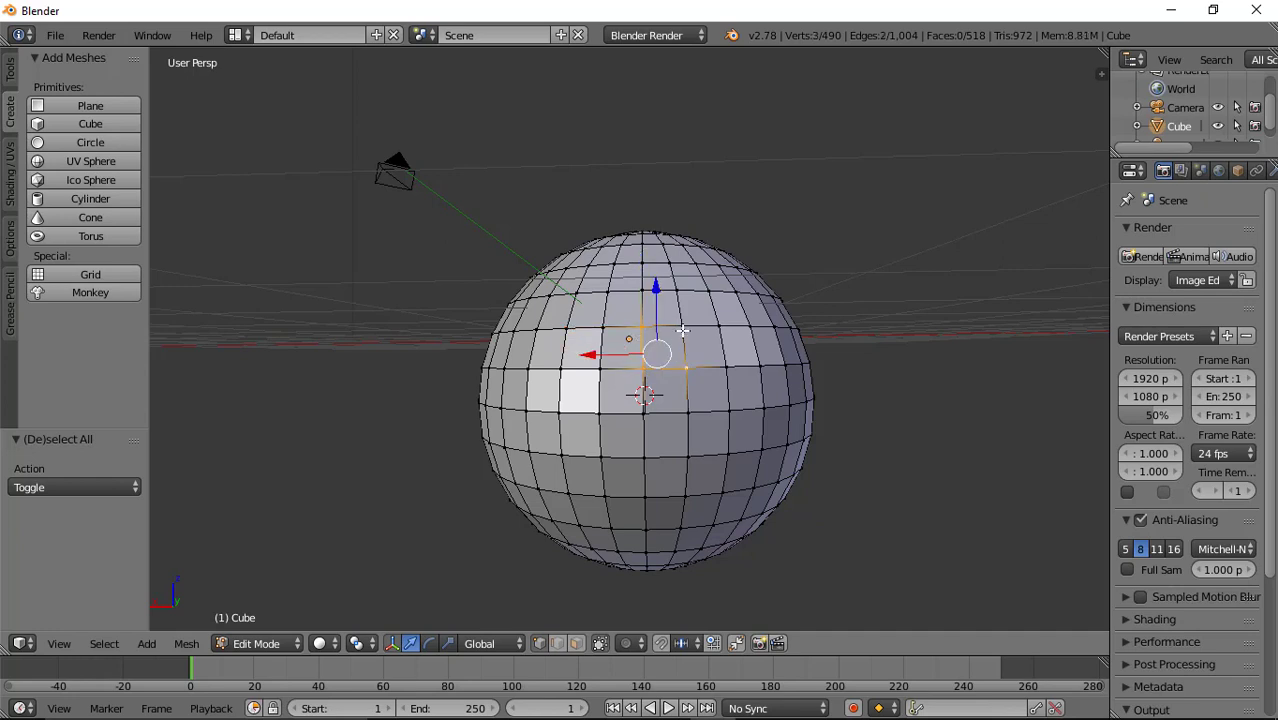
right_click(689, 330, "shift")
right_click(716, 330, "shift")
right_click(724, 364, "shift")
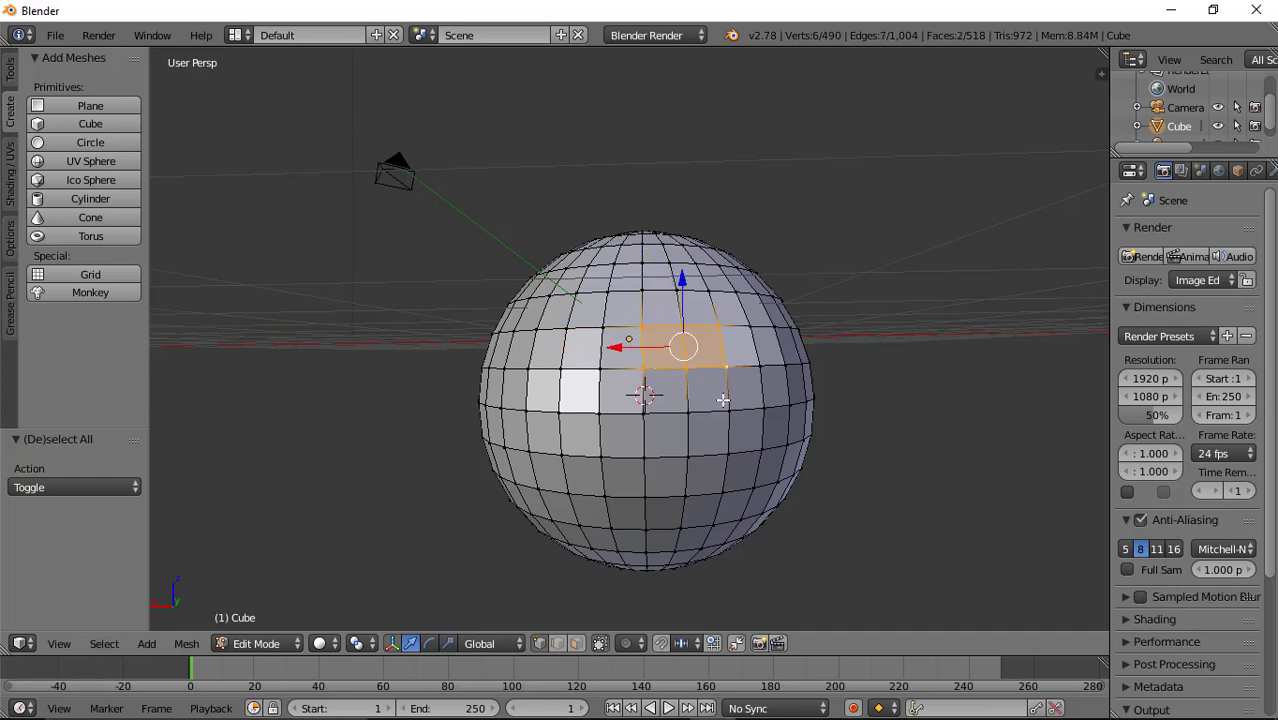
right_click(727, 413, "shift")
right_click(722, 490, "shift")
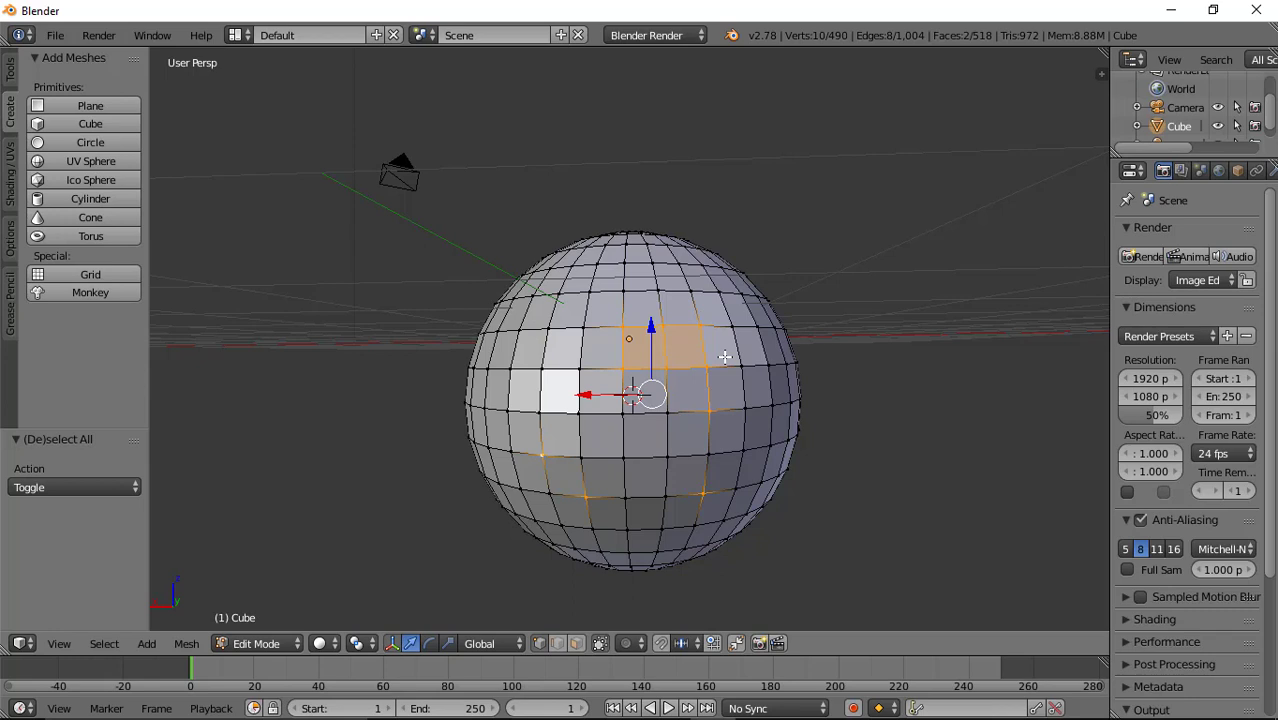
- Clear the vertex selection and set the mesh selection mode to edges
key("a")
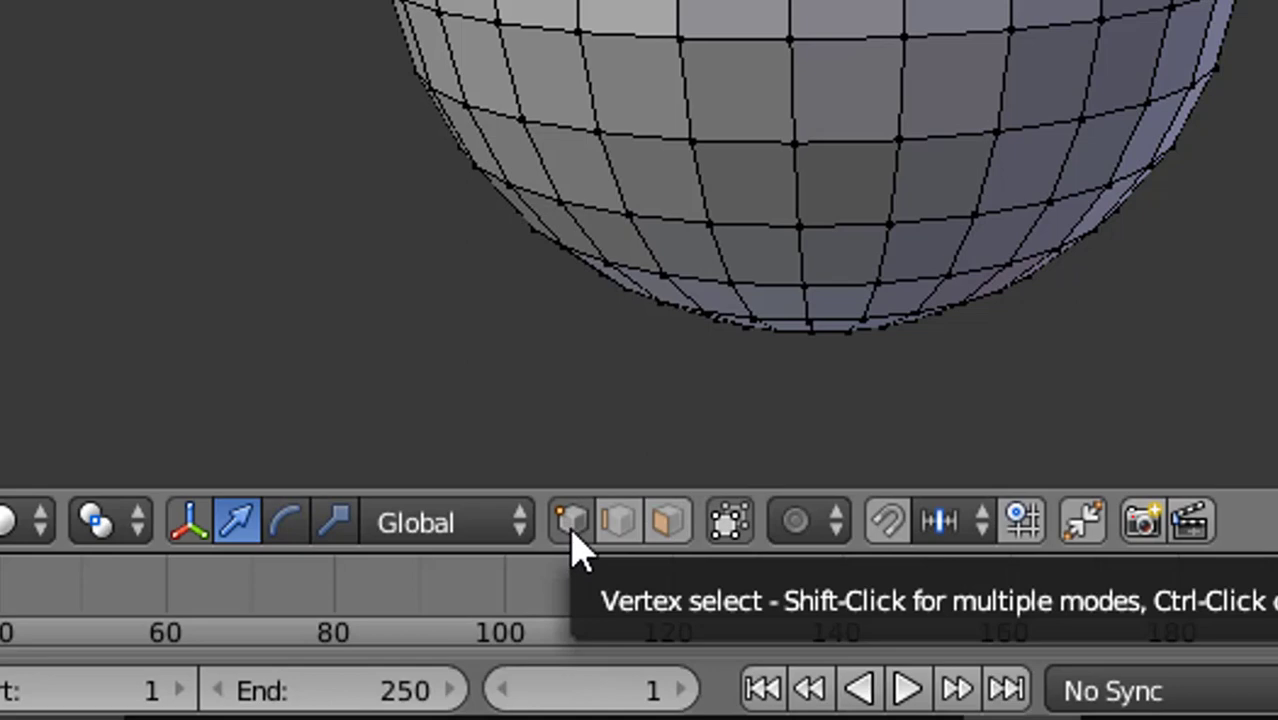
left_click(619, 540)
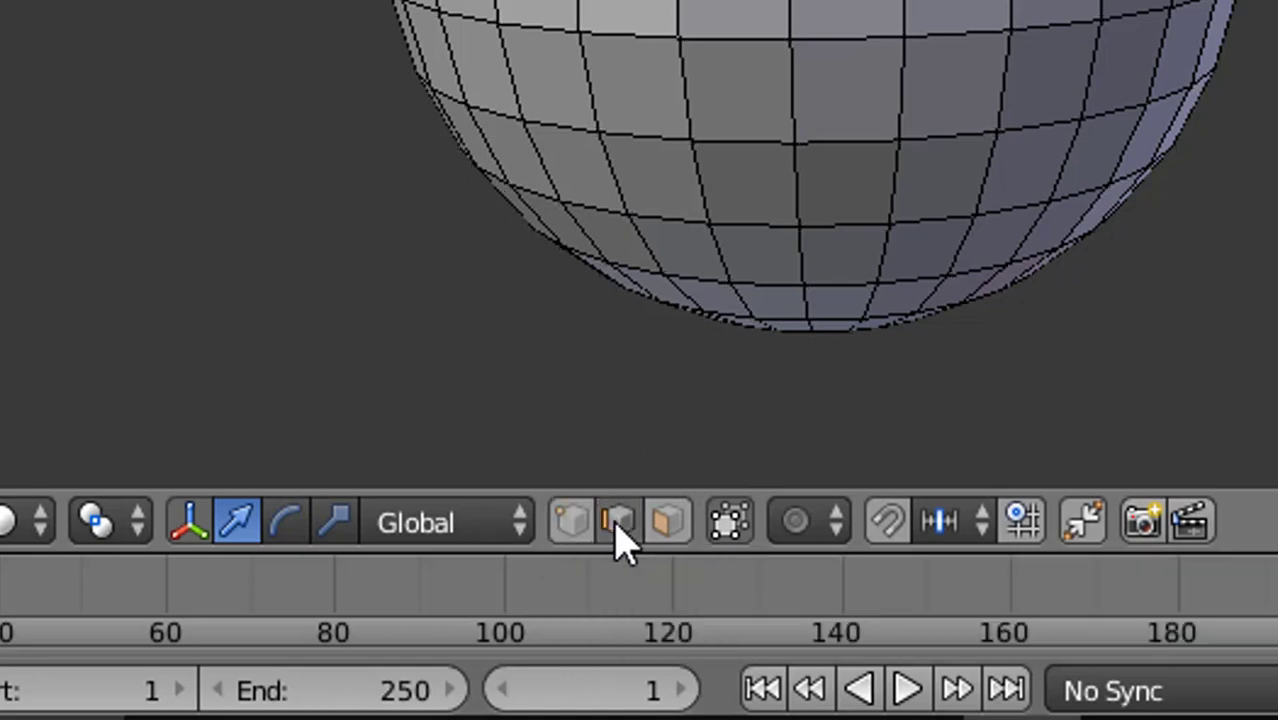
left_click(670, 540)
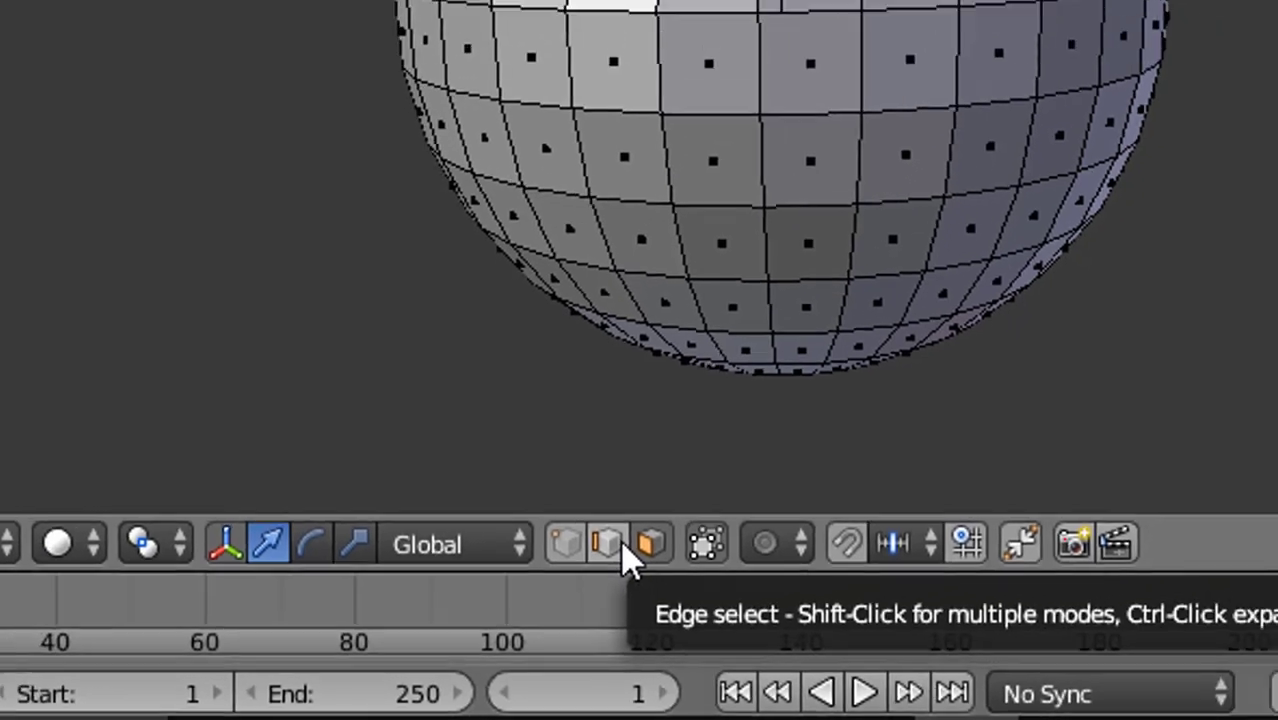
left_click(634, 522)
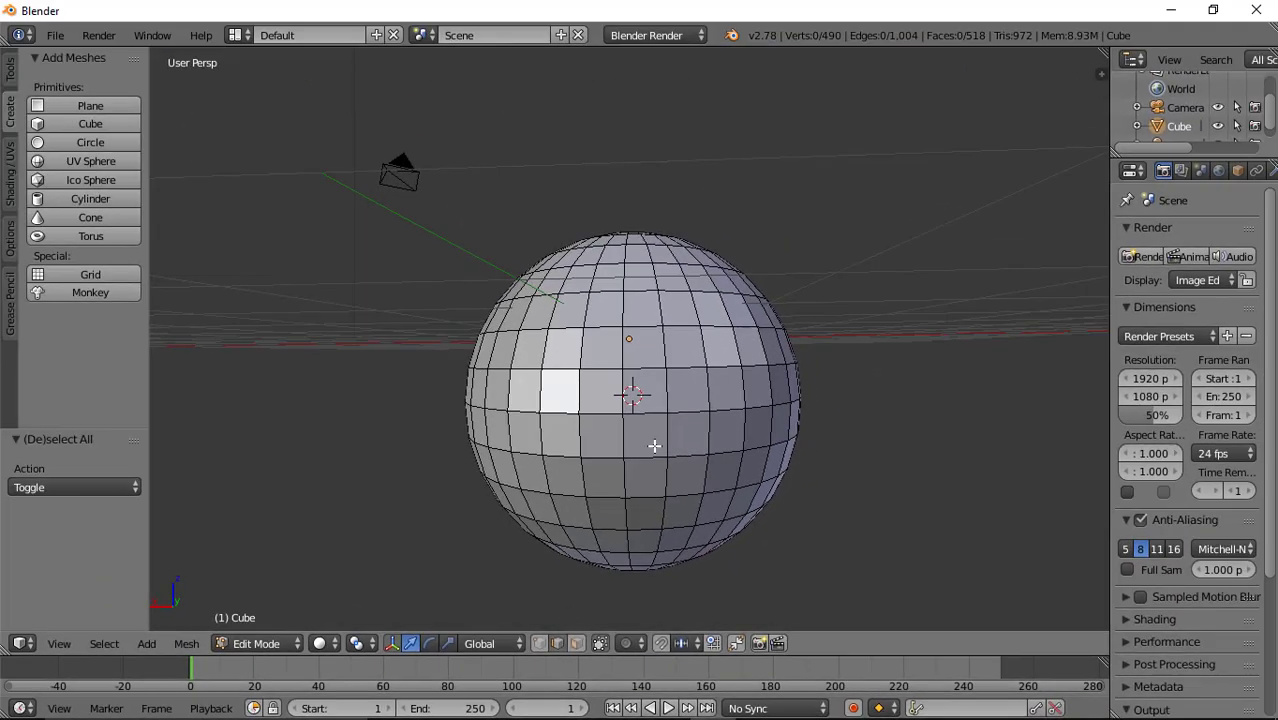
- Select nine horizontal edges on the sphere's front, three neighbouring edges in each of three stacked rows
right_click(601, 412)
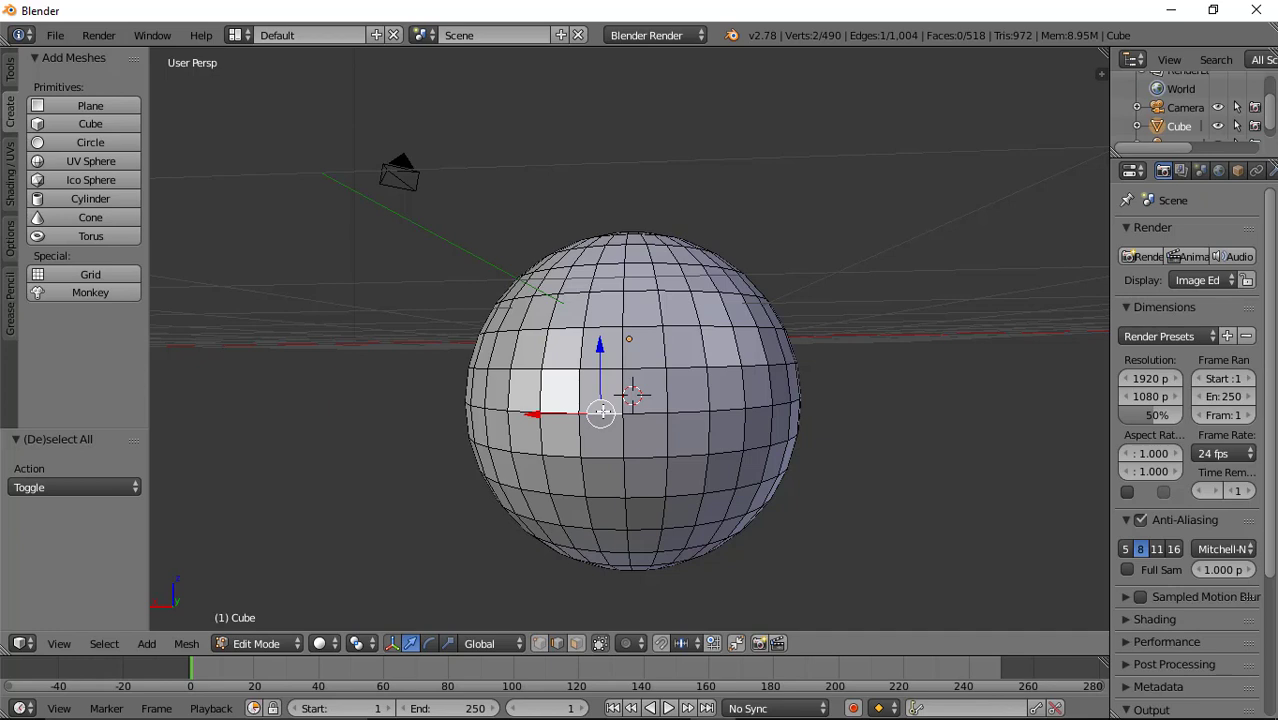
right_click(645, 416, "shift")
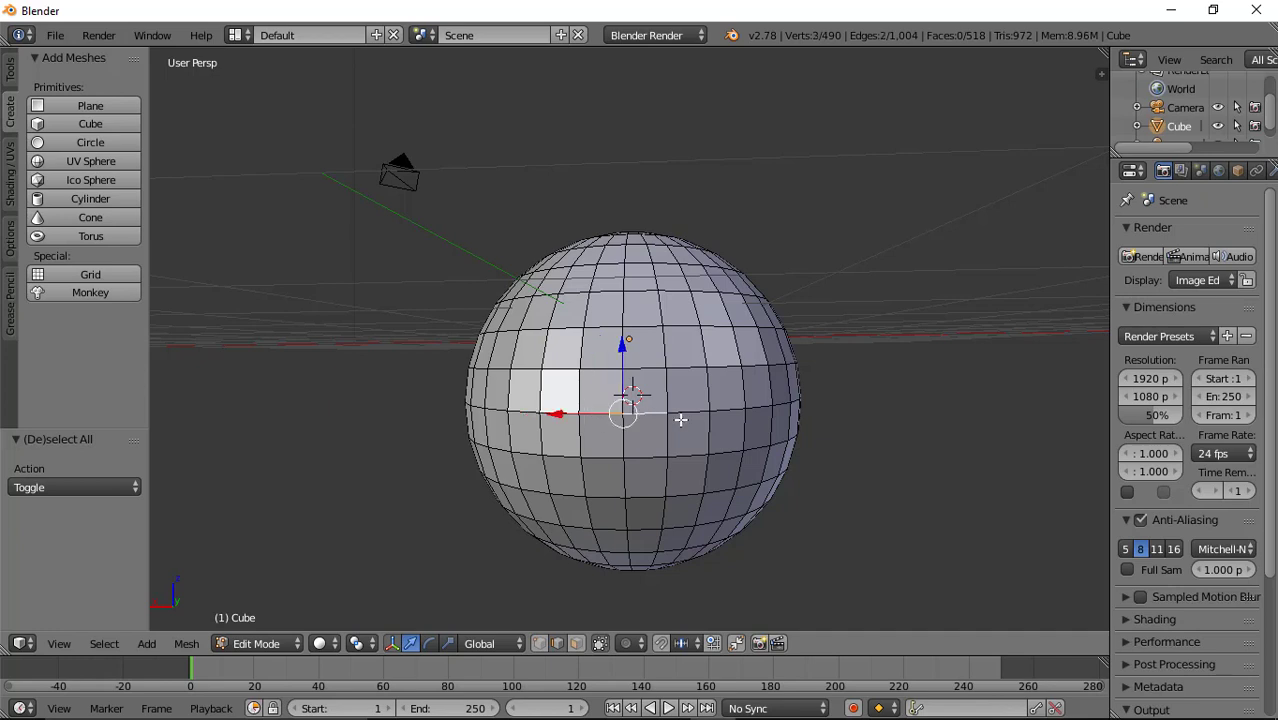
right_click(683, 420, "shift")
right_click(680, 366, "shift")
right_click(640, 368, "shift")
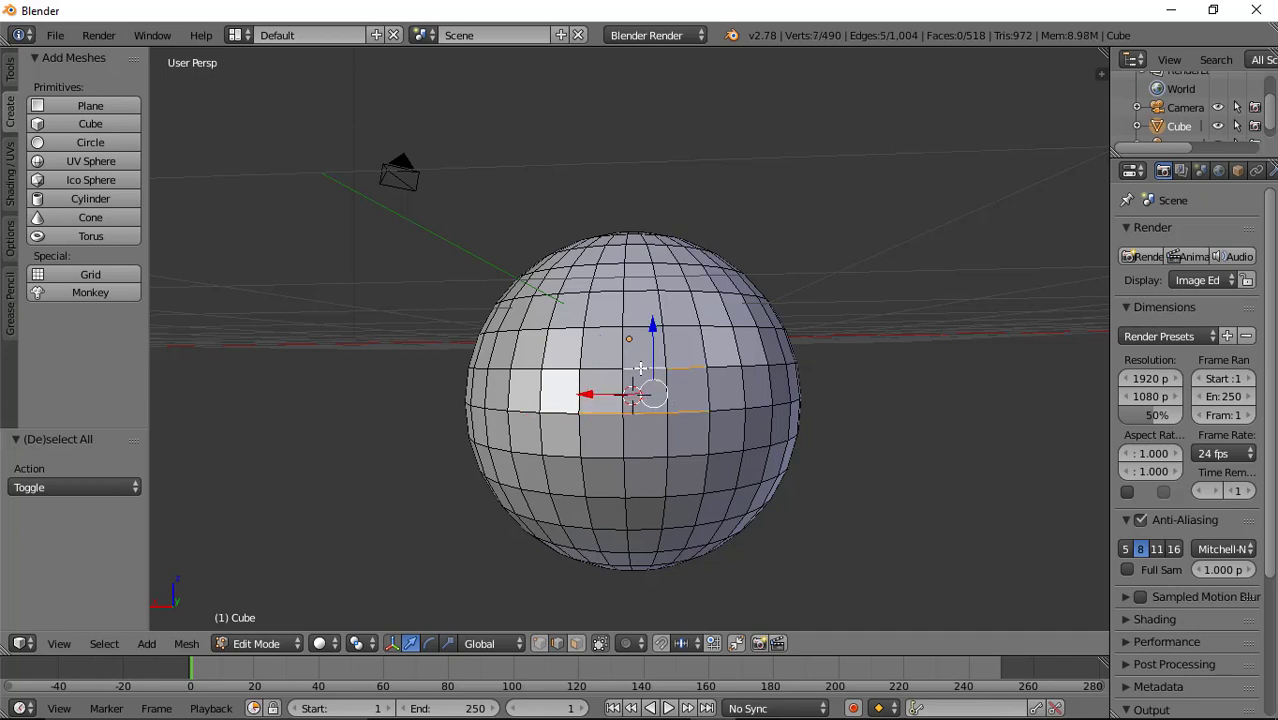
right_click(612, 354, "shift")
right_click(603, 326, "shift")
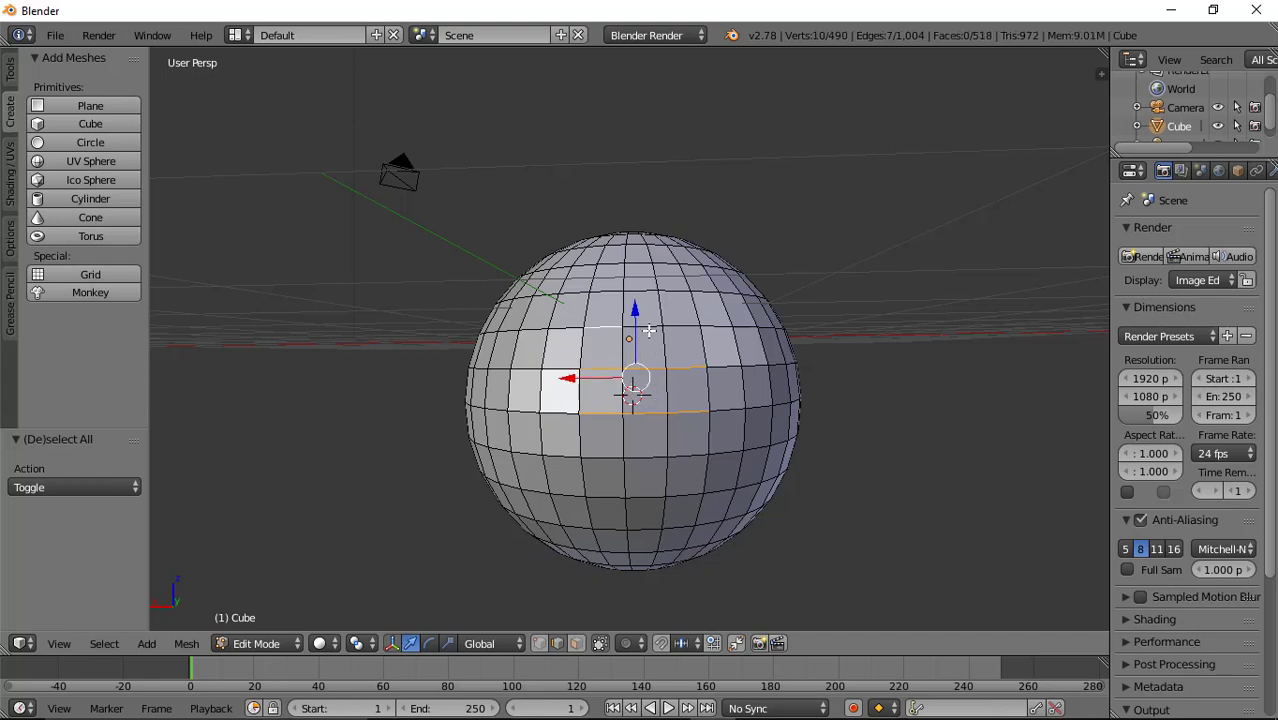
right_click(648, 330, "shift")
right_click(678, 330, "shift")
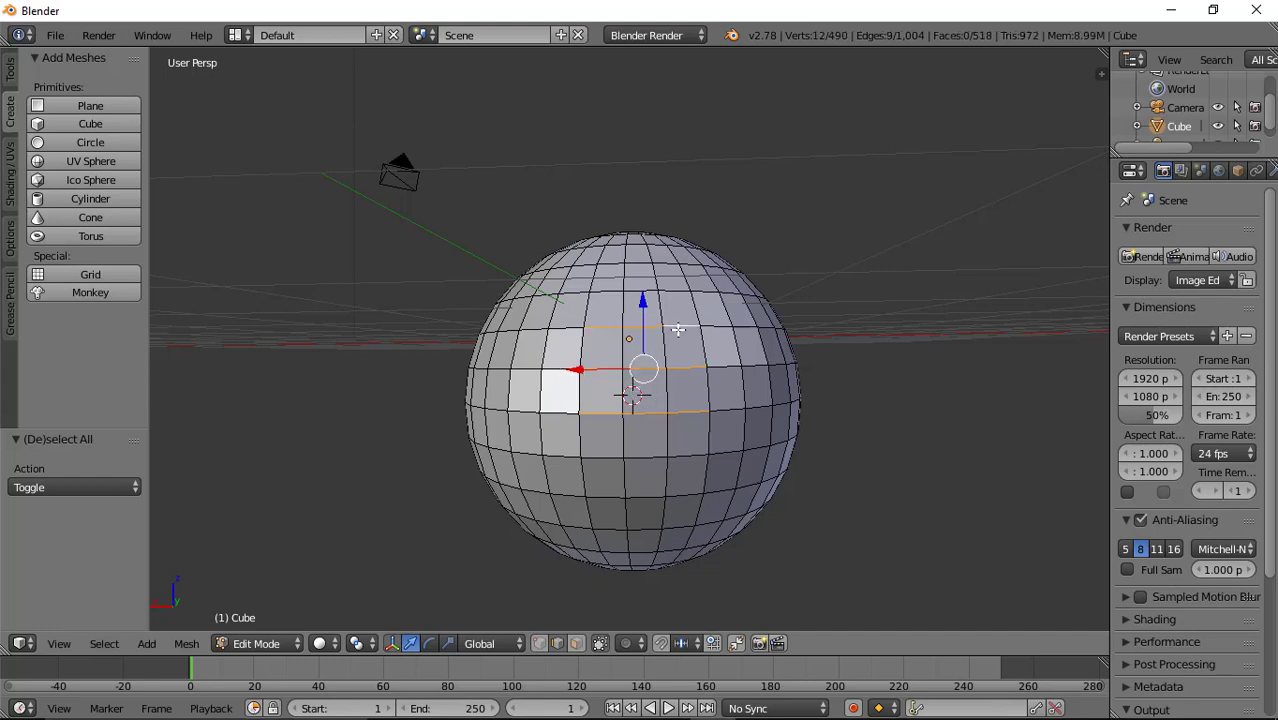
- Clear the edge selection, switch to face select mode and select a three-by-three block of faces on the sphere's front
key("a")
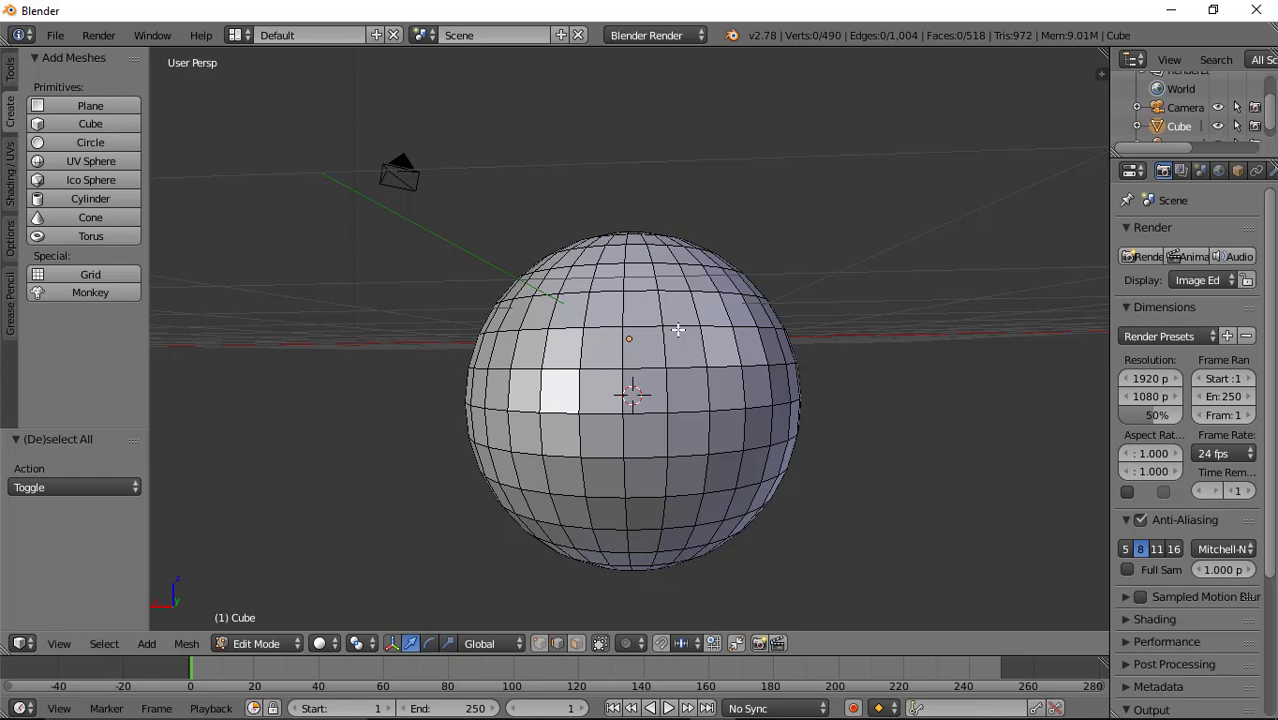
left_click(575, 644)
right_click(688, 436)
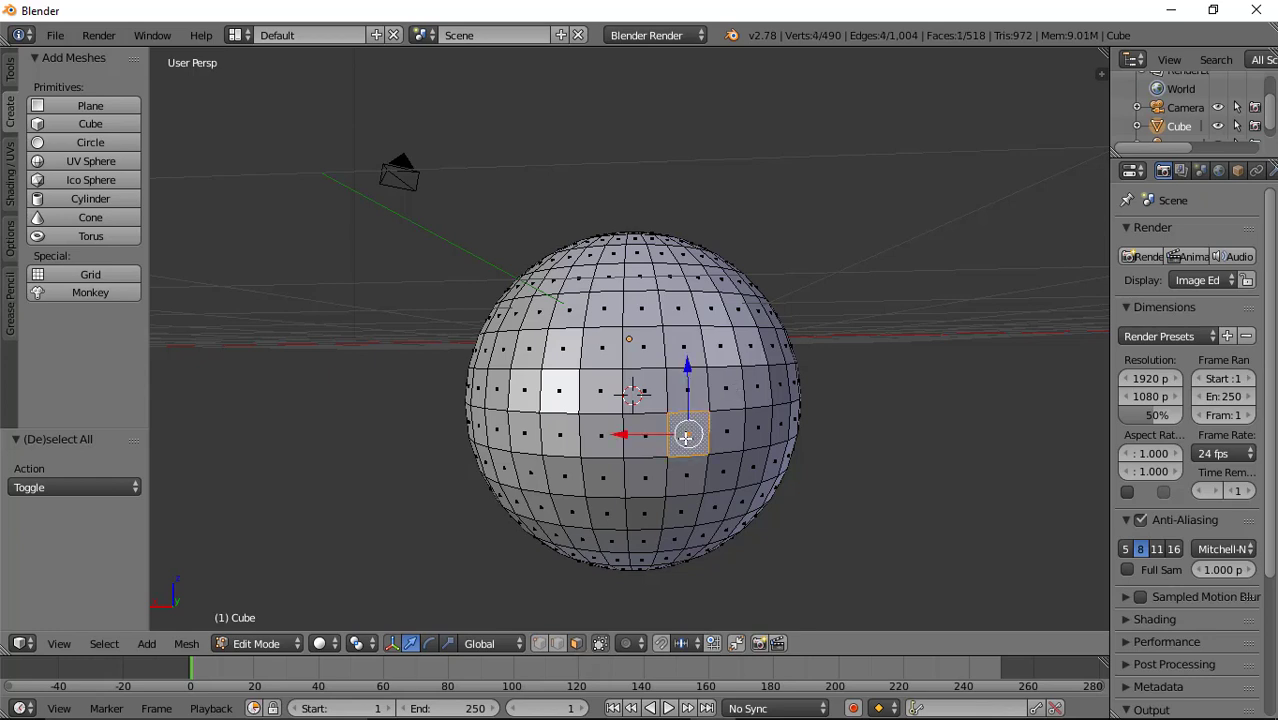
right_click(596, 392, "shift")
right_click(610, 350, "shift")
right_click(641, 360, "shift")
right_click(676, 358, "shift")
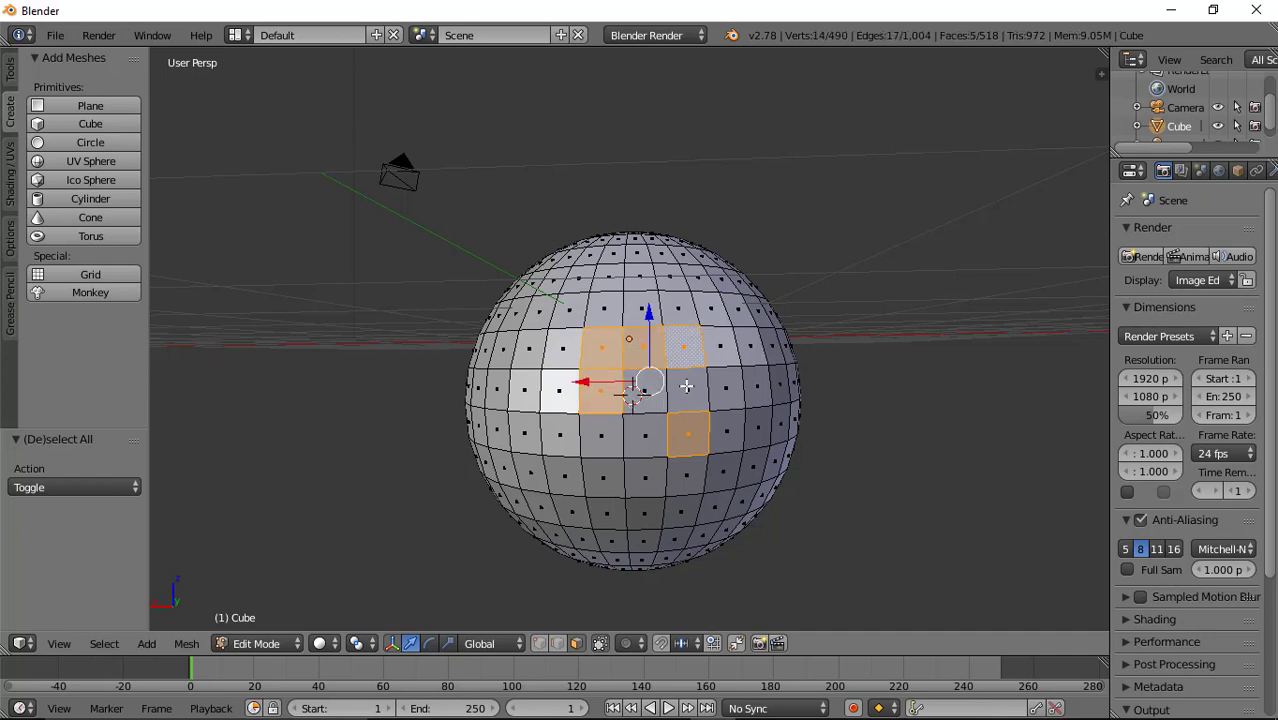
right_click(686, 386, "shift")
right_click(650, 392, "shift")
right_click(646, 438, "shift")
right_click(617, 441, "shift")
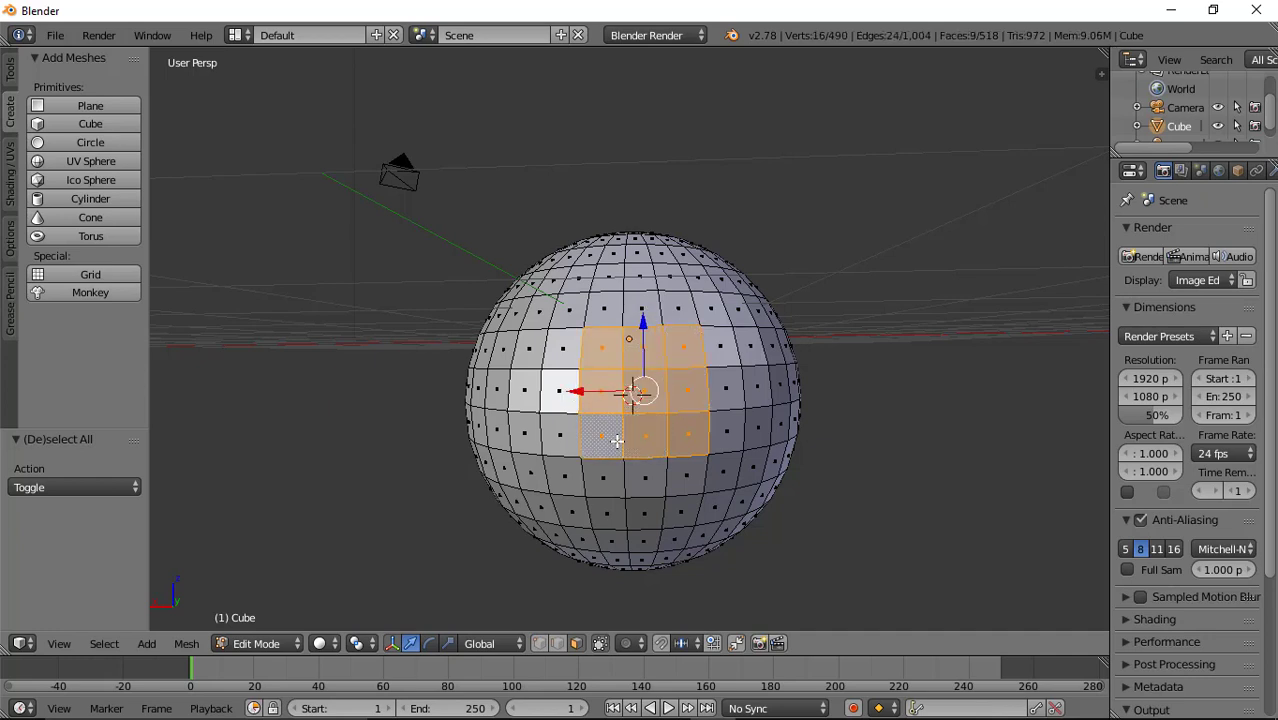
- Extend the face selection with the adjacent column of three faces on the block's darker side
right_click(731, 430, "shift")
right_click(725, 402, "shift")
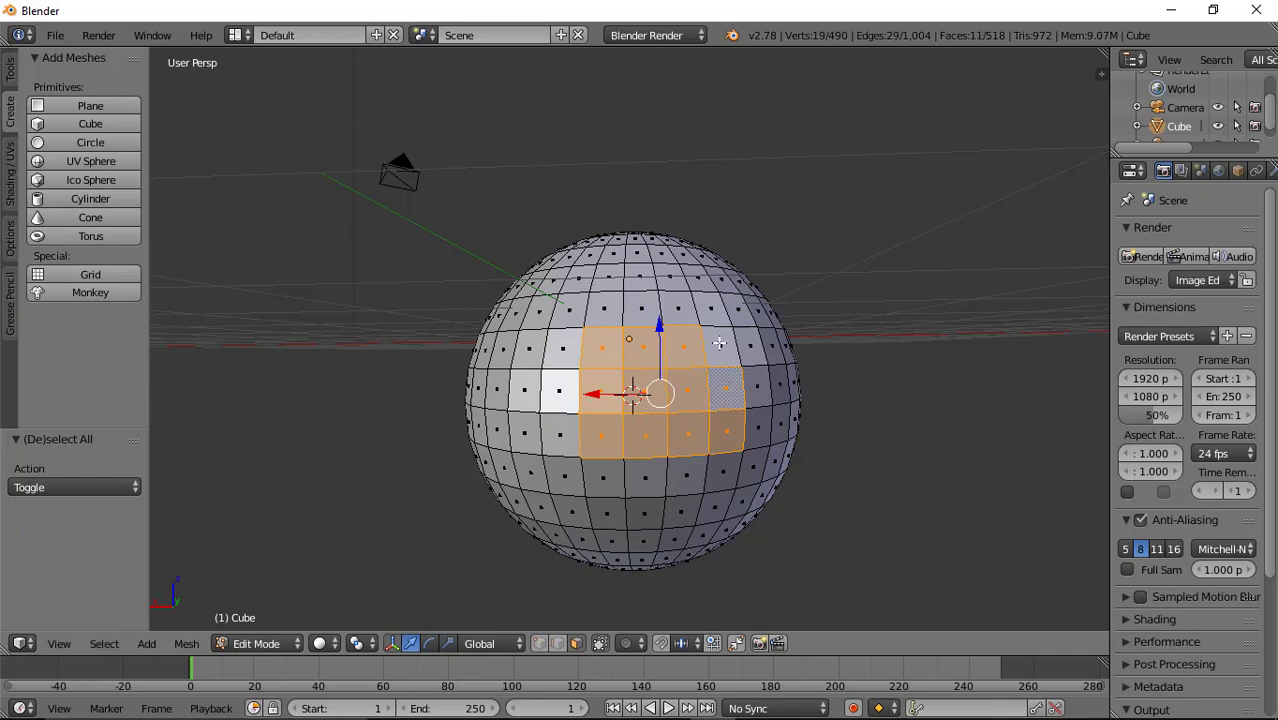
right_click(718, 344, "shift")
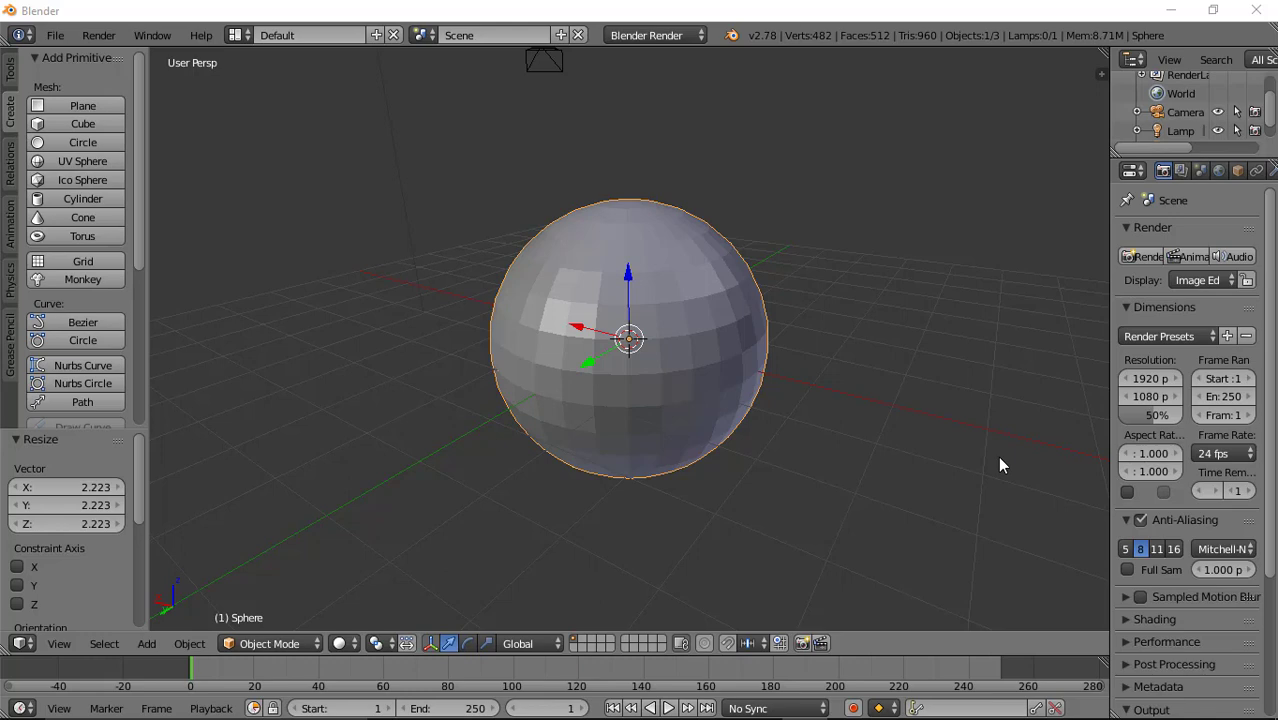
- Move the 3D cursor off the new sphere, enter Edit Mode, clear the selection and switch to face select mode
left_click(868, 256)
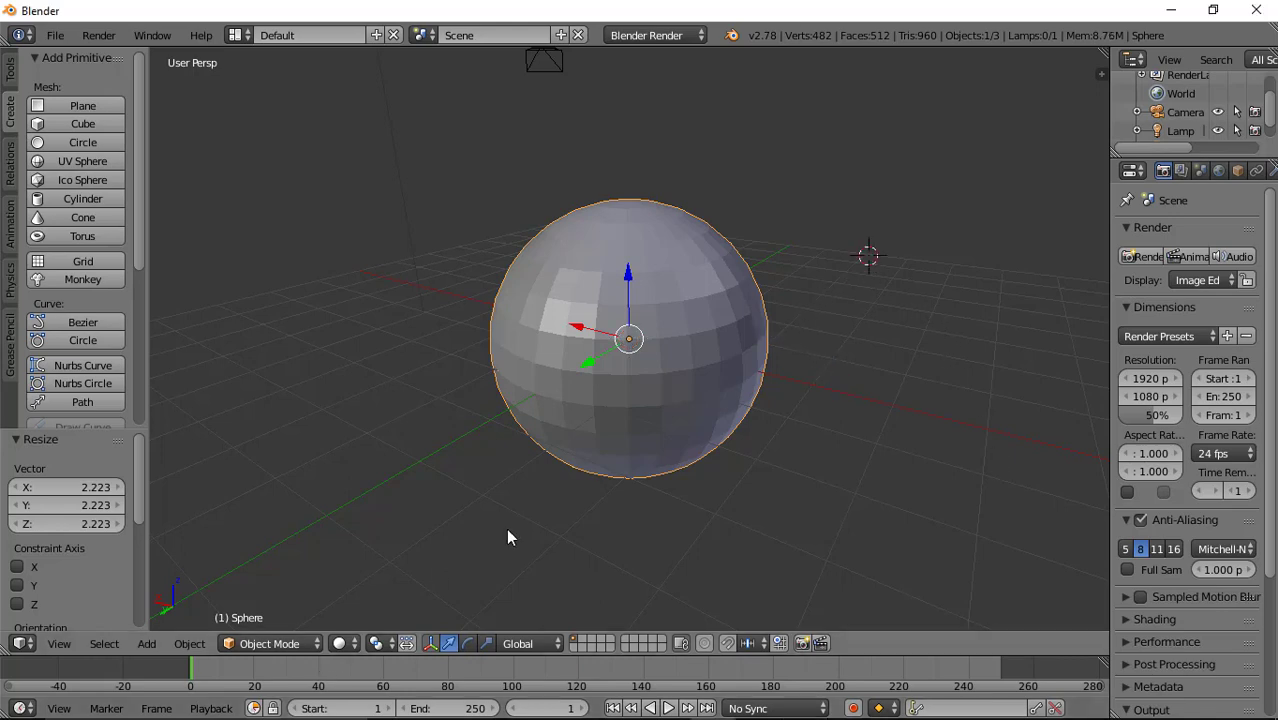
key("Tab")
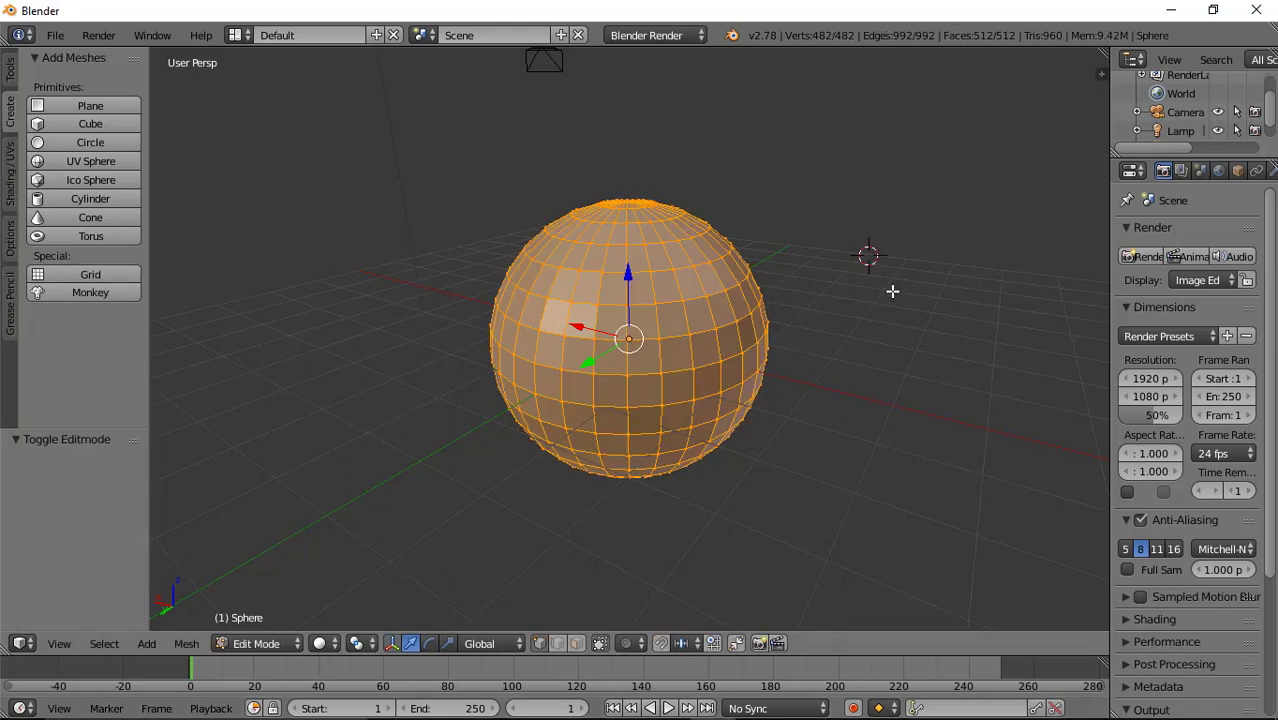
key("a")
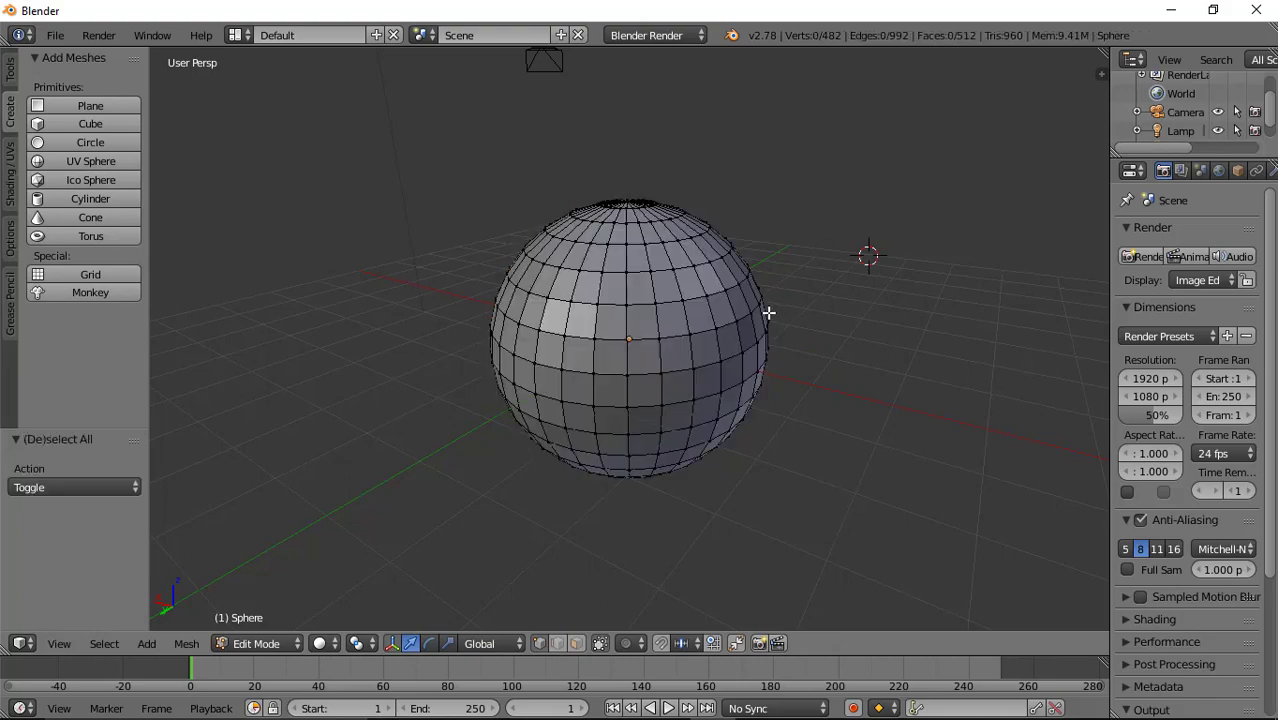
middle_click_drag(793, 234, 414, 203)
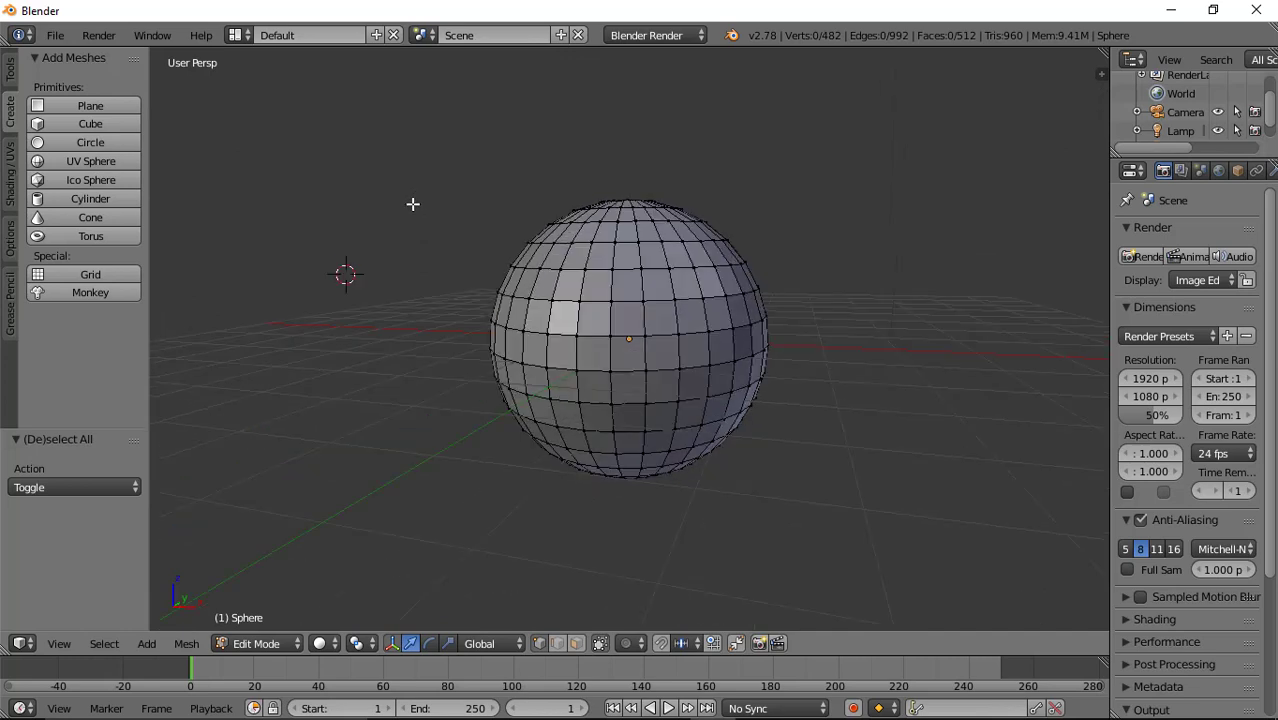
right_click(640, 333)
left_click(576, 643)
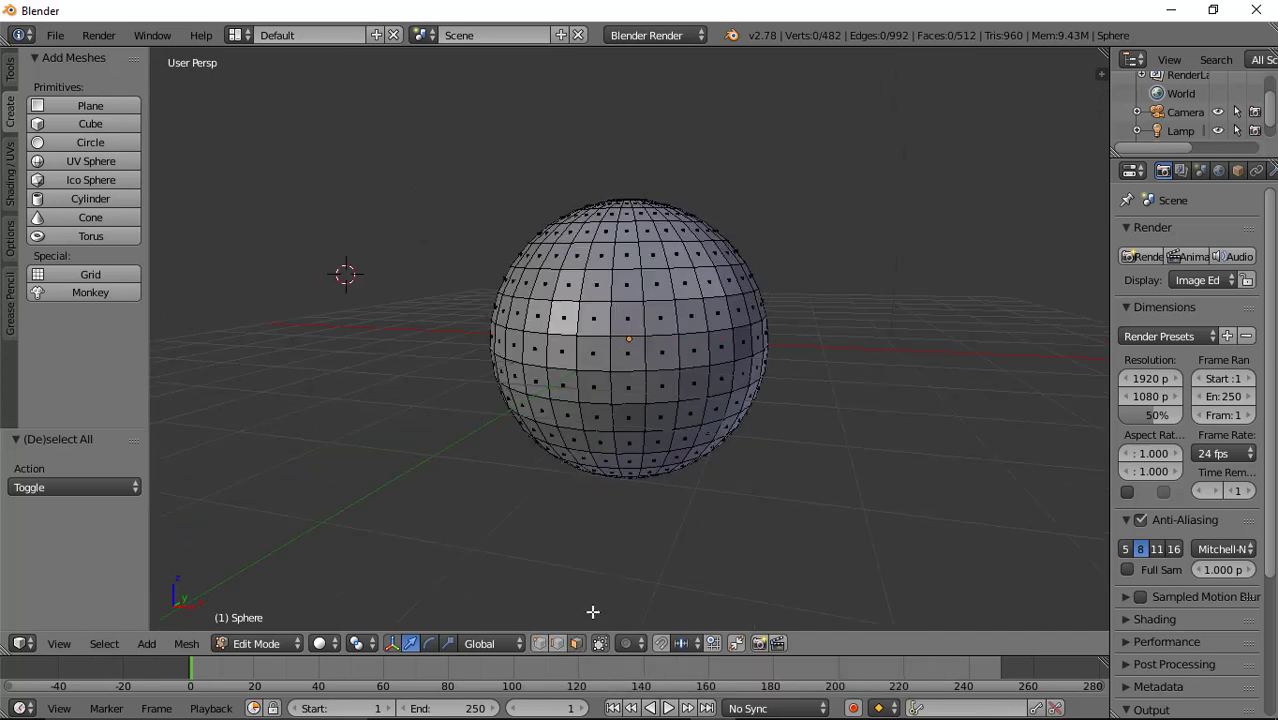
- Select a block of eight faces, two wide and four high, in the middle of the sphere's visible side
right_click(626, 319)
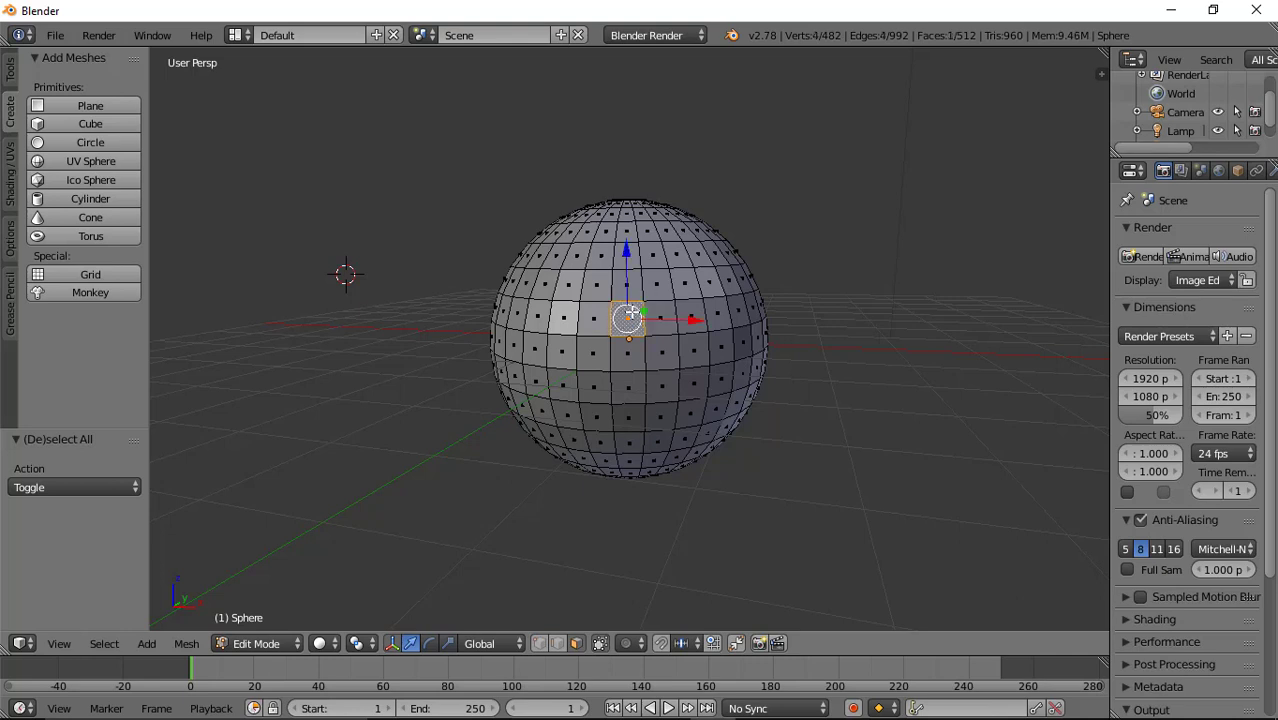
right_click(625, 290, "shift")
right_click(669, 326, "shift")
right_click(664, 287, "shift")
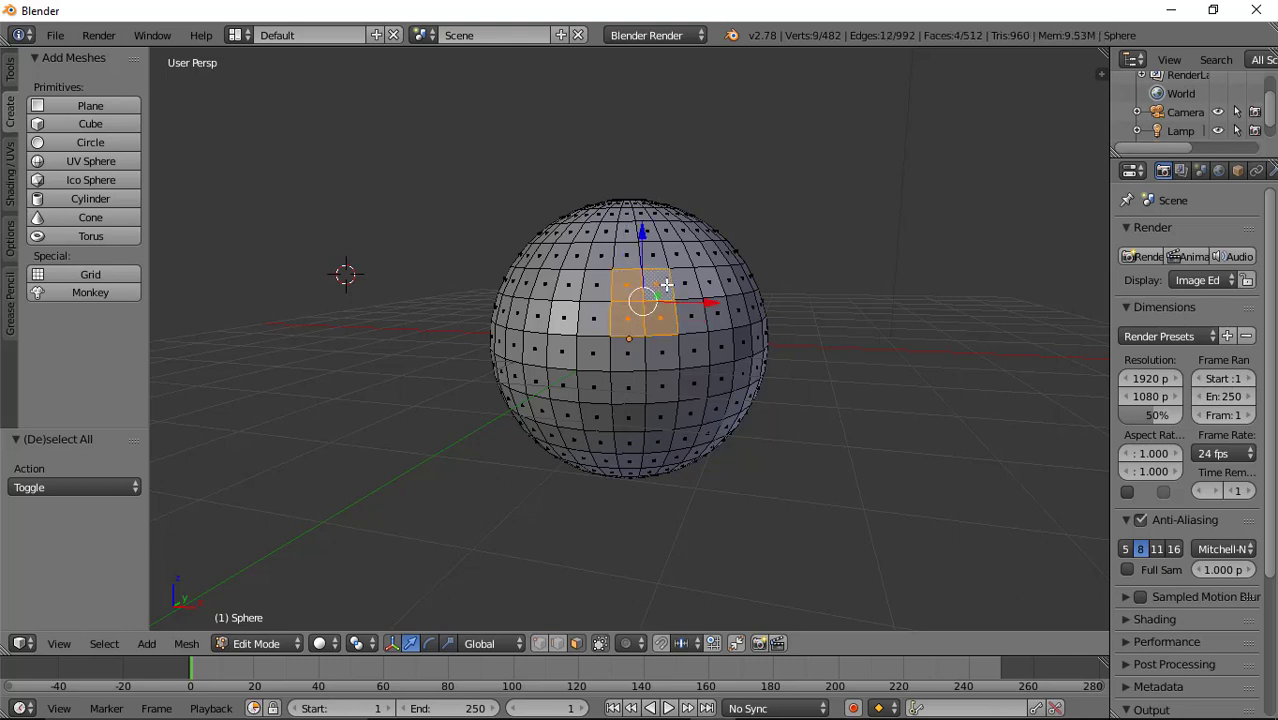
right_click(668, 355, "shift")
right_click(642, 357, "shift")
right_click(640, 387, "shift")
right_click(667, 390, "shift")
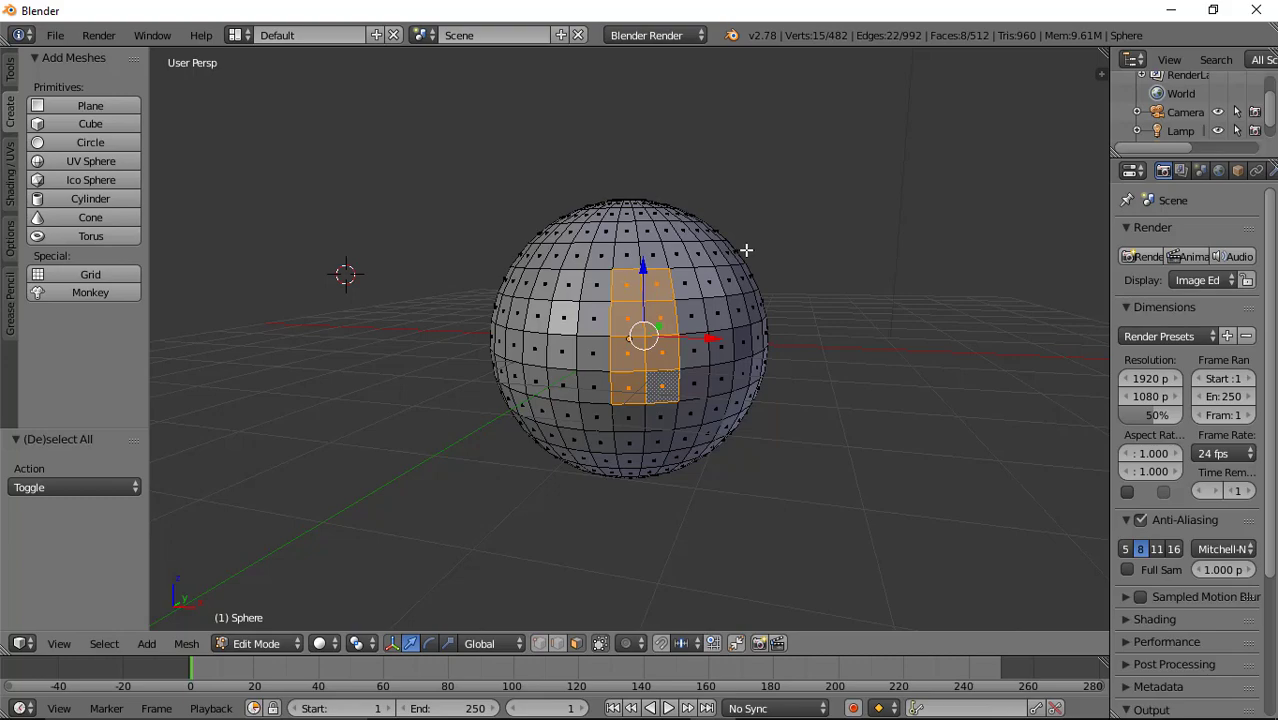
middle_click_drag(773, 263, 432, 295)
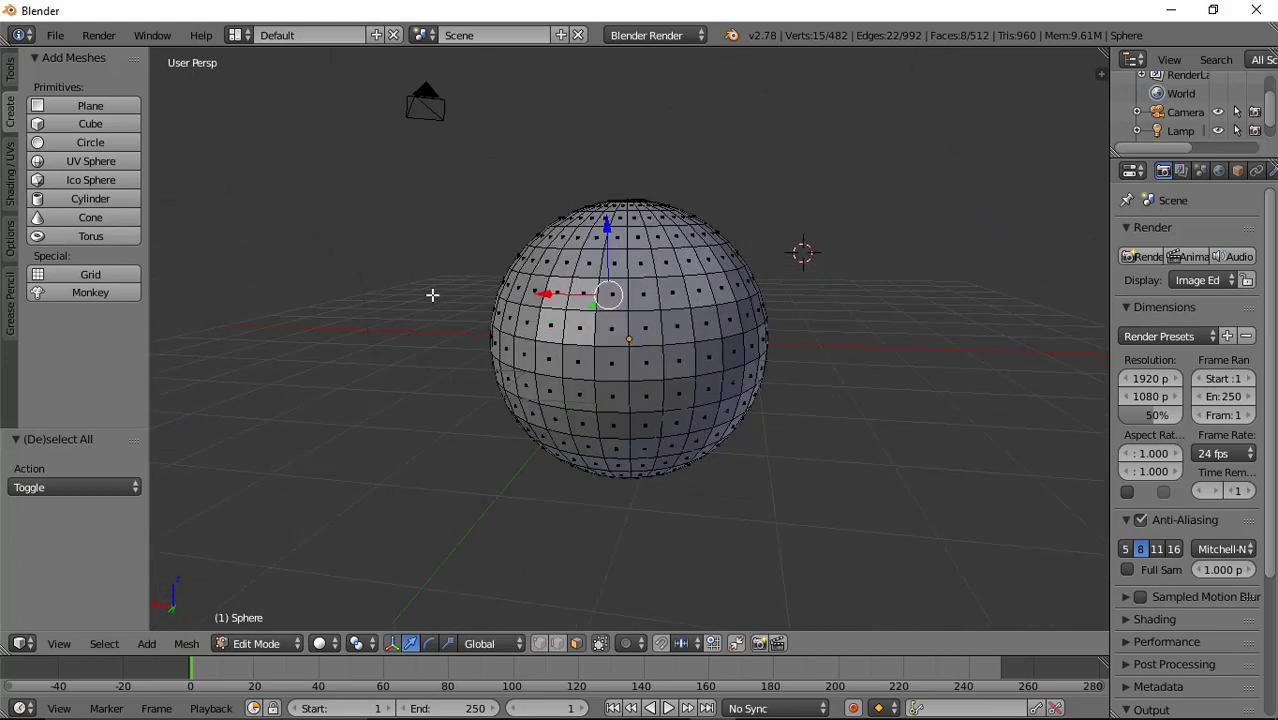
- Add a block of six faces, two wide and three high, in the middle of the sphere's visible side to the selection
right_click(647, 332, "shift")
right_click(652, 302, "shift")
right_click(617, 298, "shift")
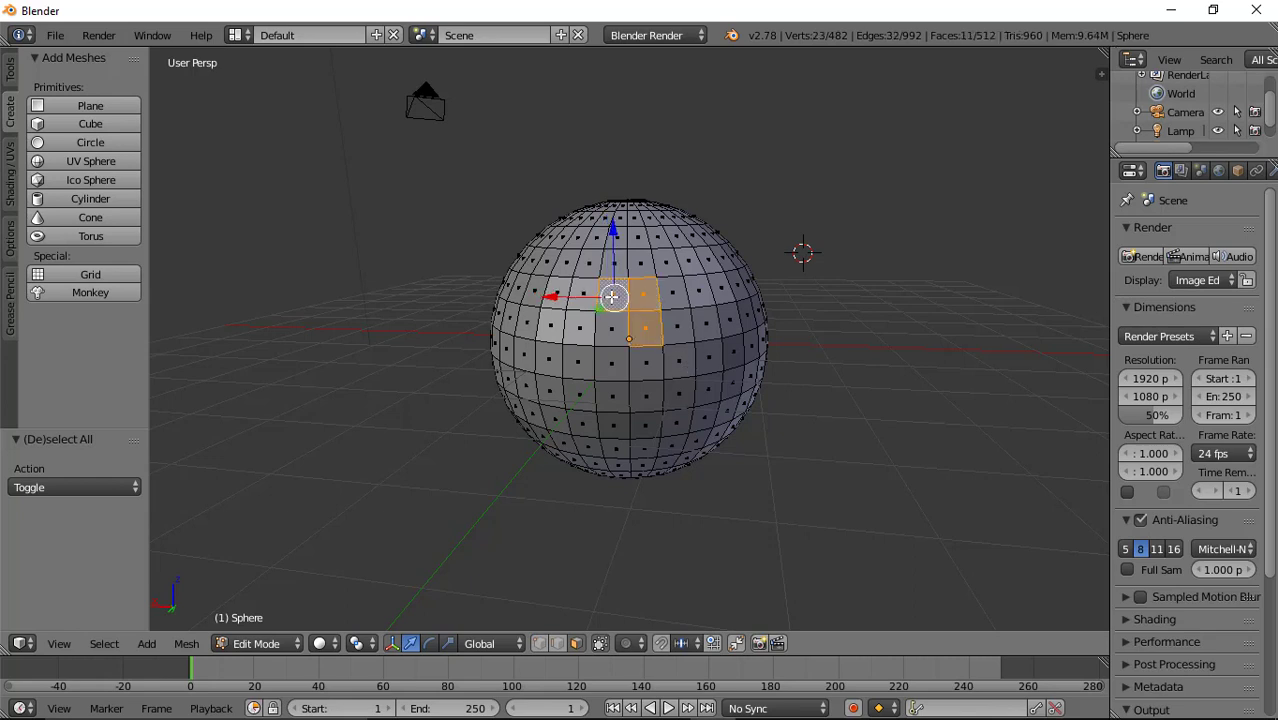
right_click(608, 335, "shift")
right_click(613, 365, "shift")
right_click(642, 368, "shift")
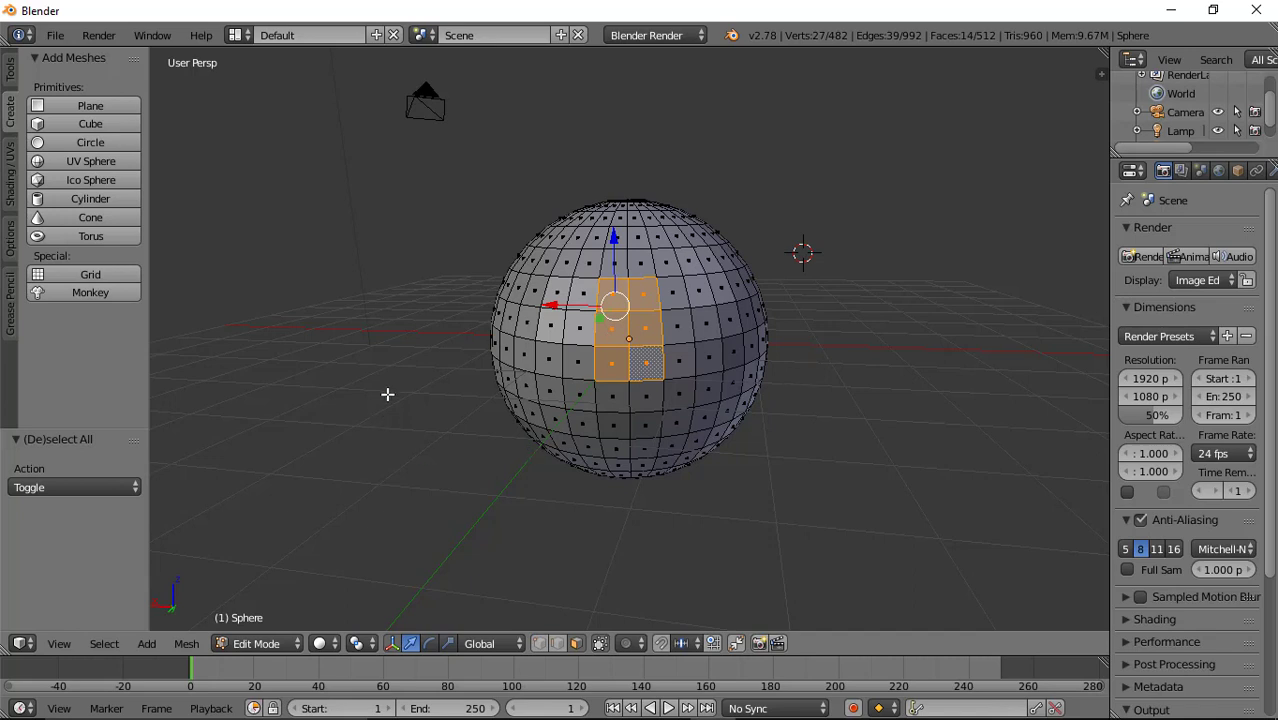
- Replace the selection with a two-by-two block of faces in the middle of another side of the sphere
middle_click_drag(391, 394, 610, 403)
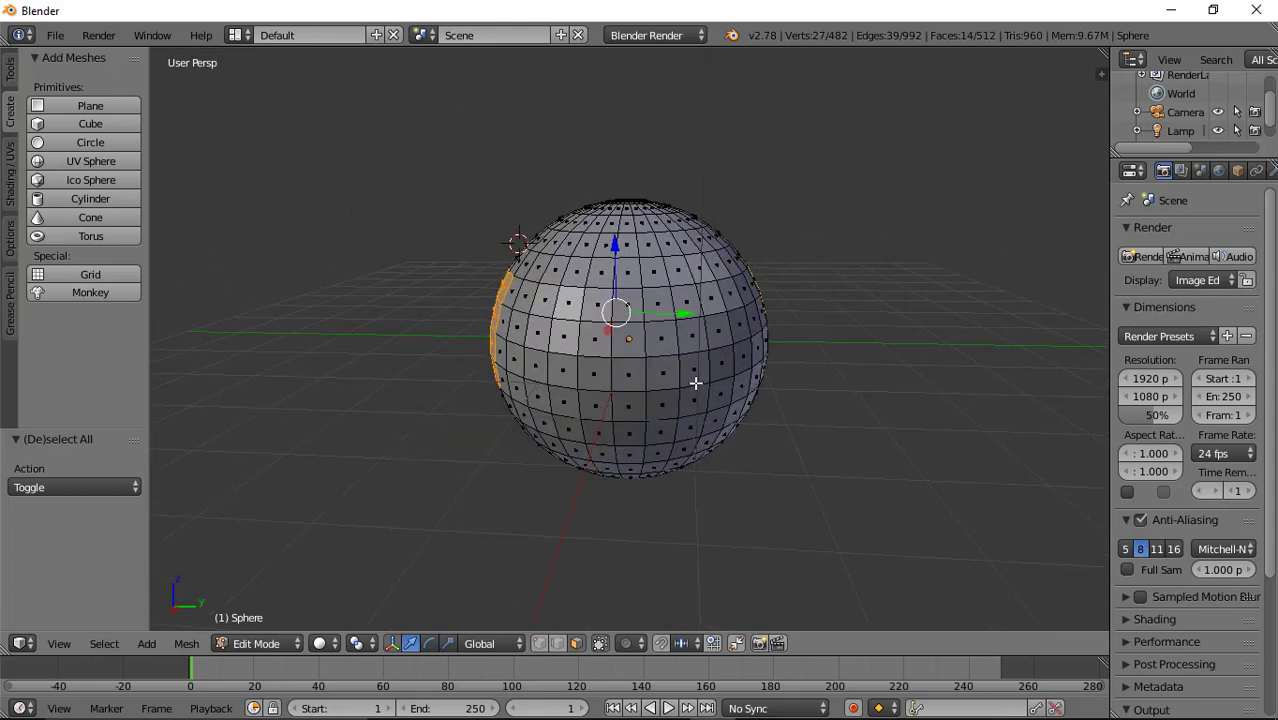
right_click(640, 376)
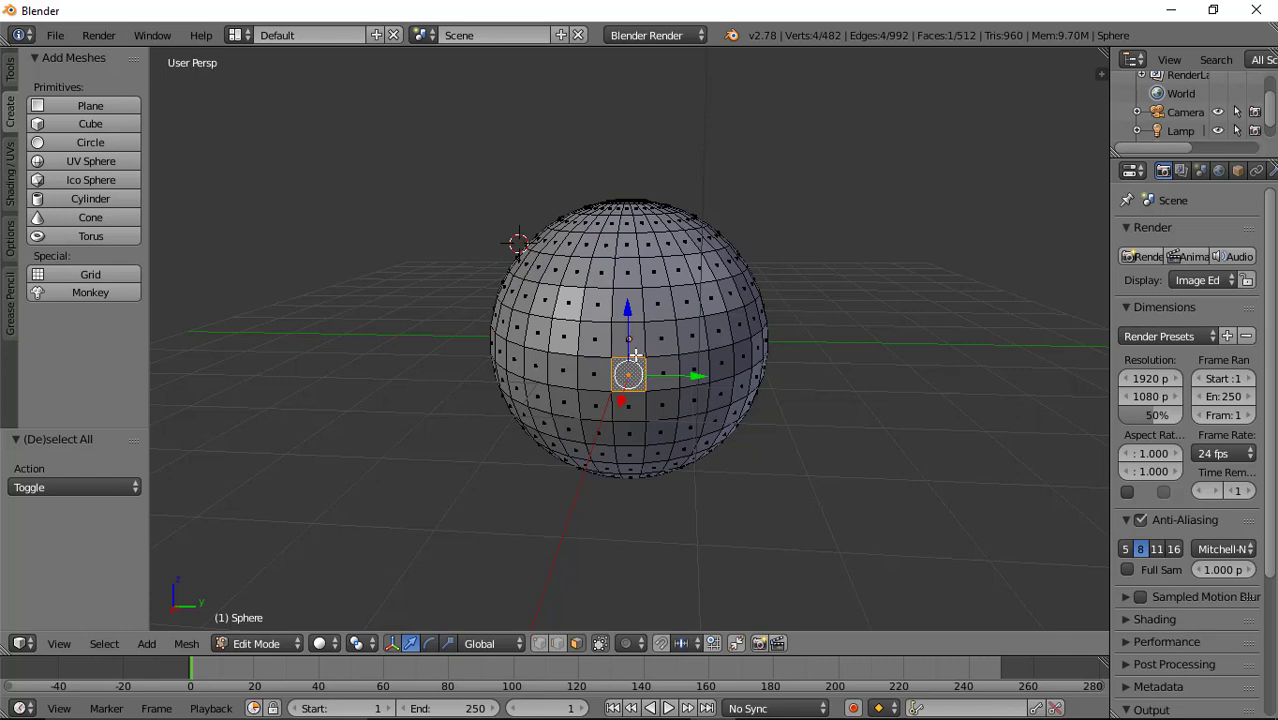
right_click(634, 344, "shift")
right_click(662, 343, "shift")
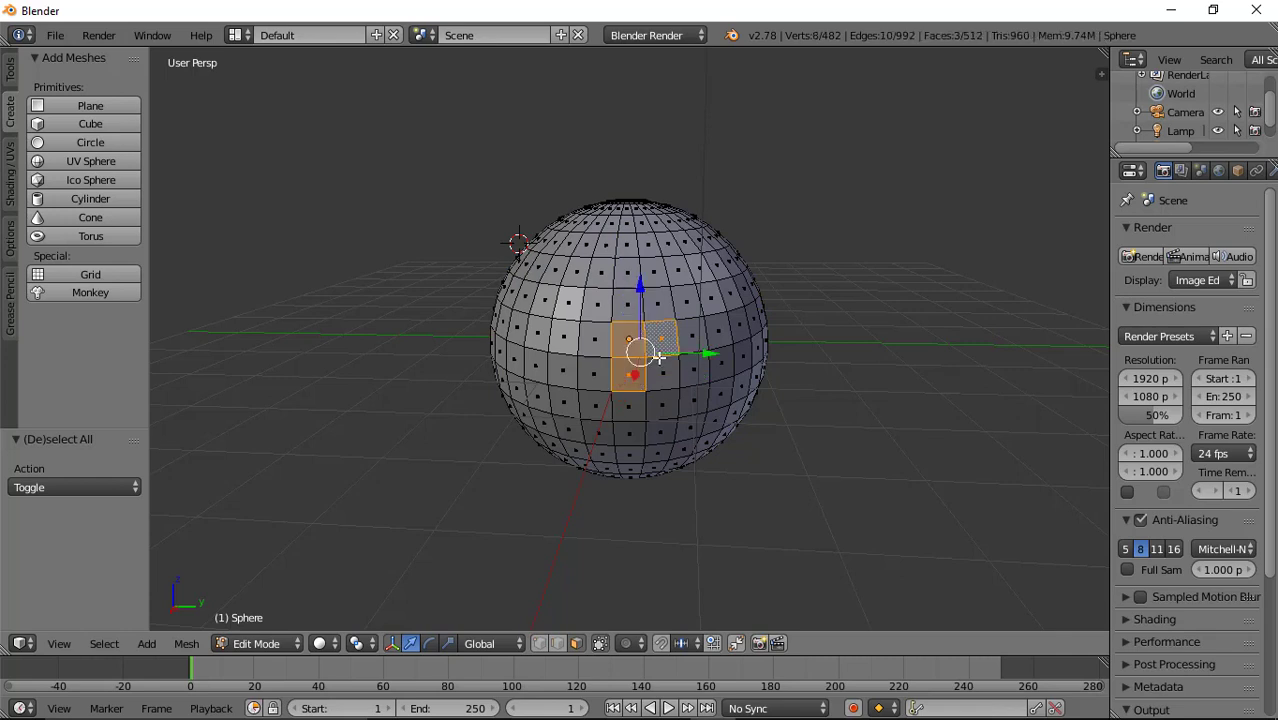
right_click(663, 372, "shift")
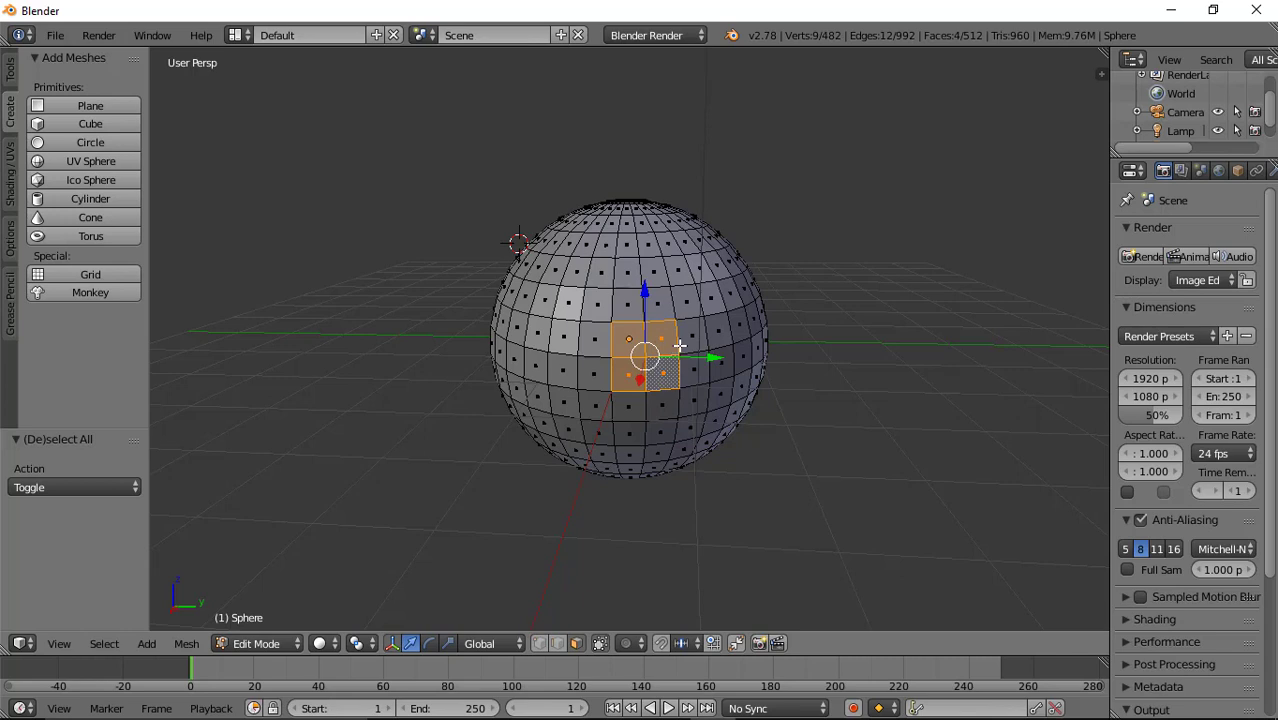
- Switch to Object Mode and rotate the sphere about -122° around the Z axis
key("Tab")
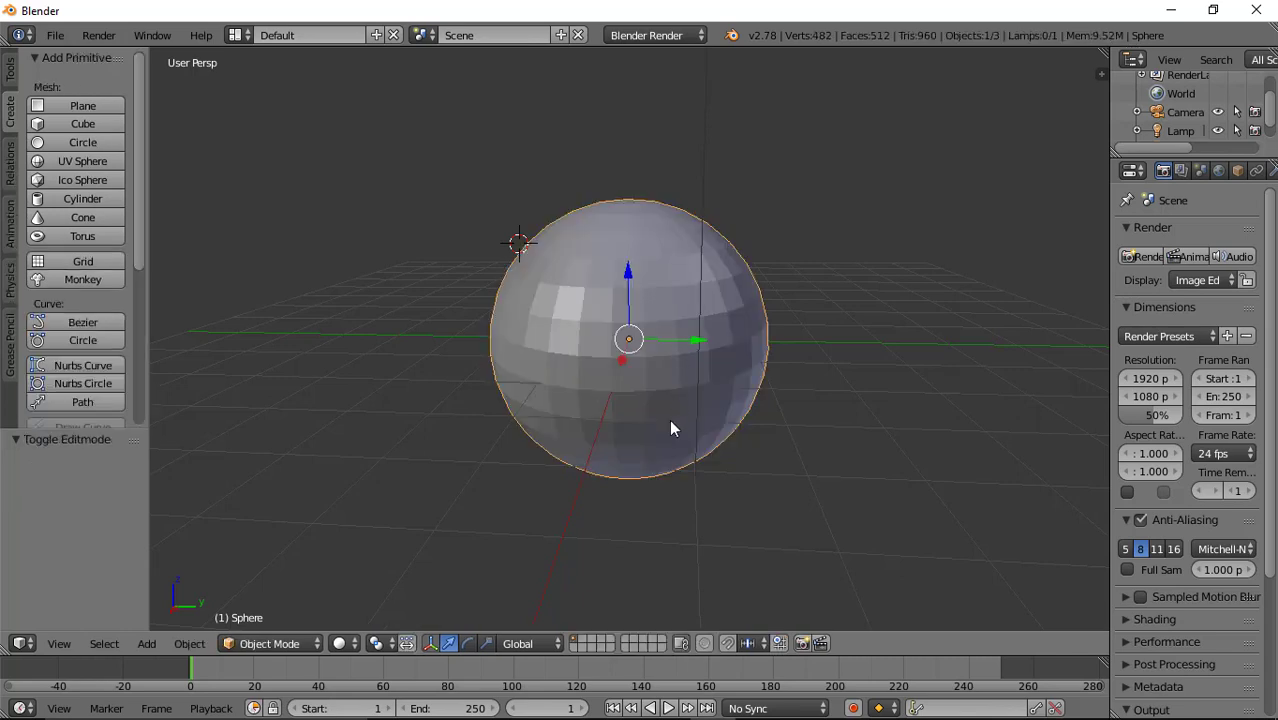
left_click(470, 643)
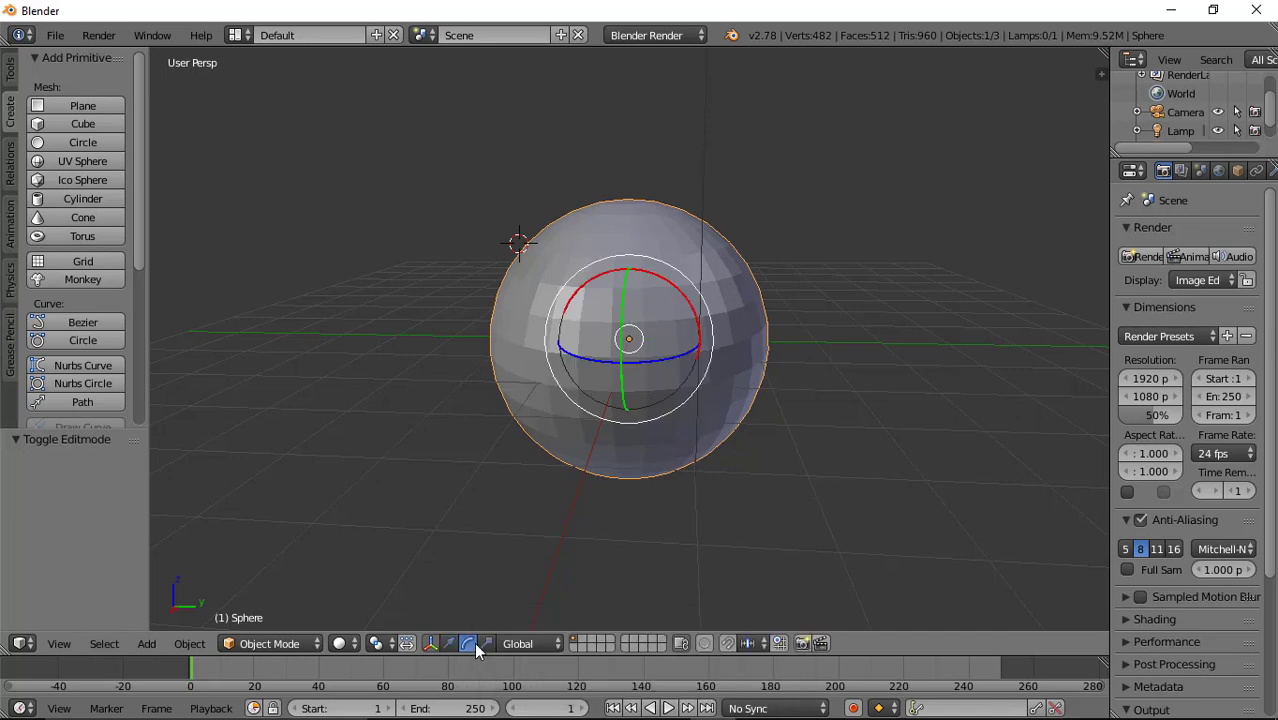
left_click_drag(693, 360, 753, 537)
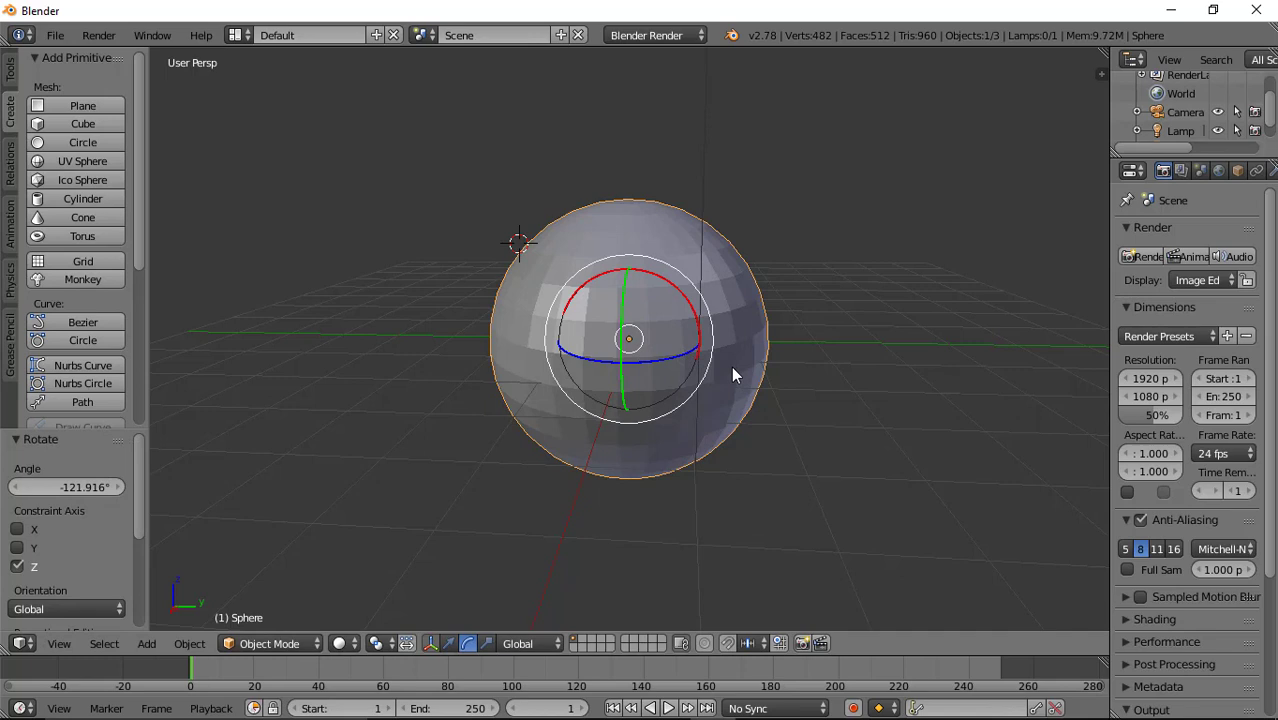
- Return to Edit Mode and add a two-by-two block of faces in the middle of the sphere's visible side to the selection
key("Tab")
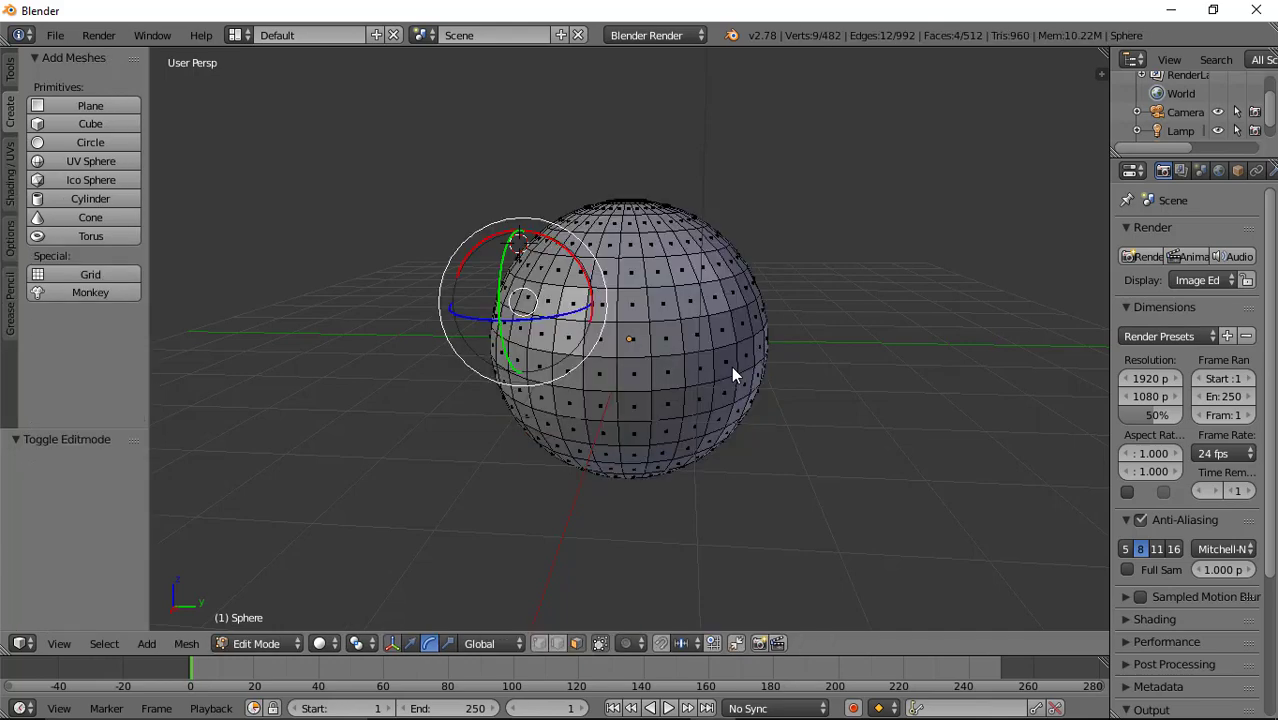
right_click(634, 346, "shift")
right_click(665, 342, "shift")
right_click(674, 368, "shift")
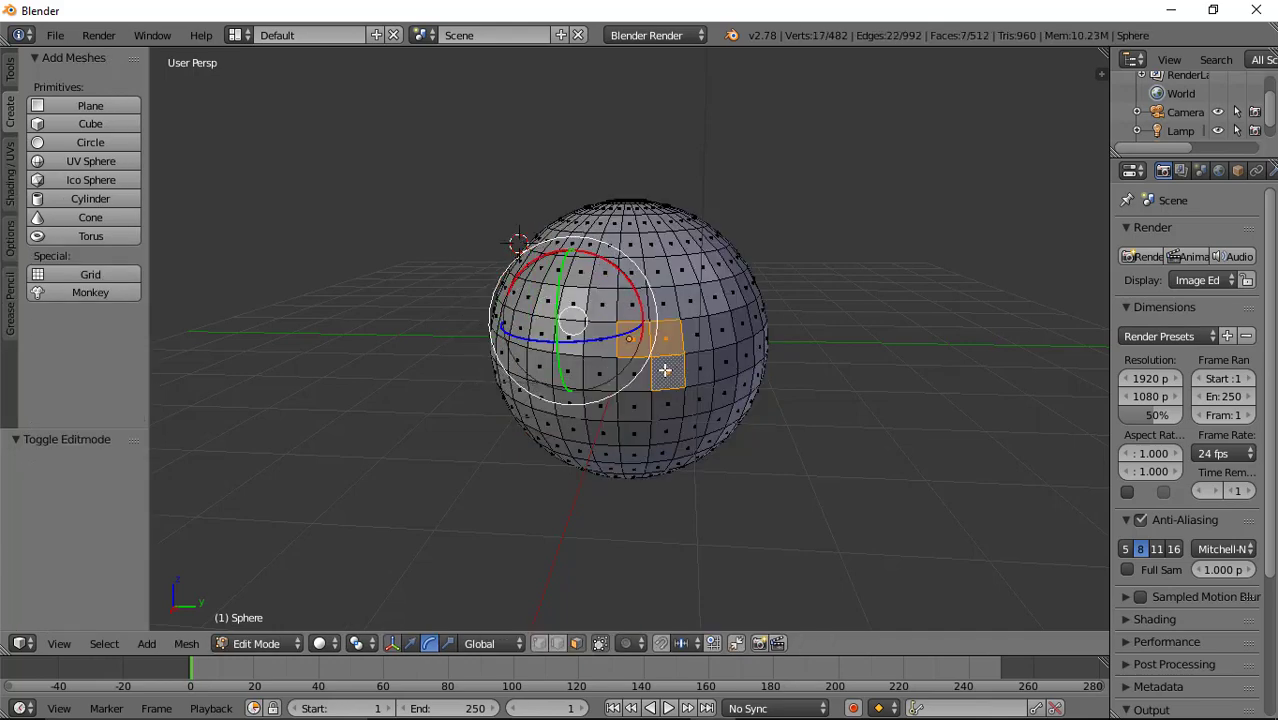
right_click(643, 372, "shift")
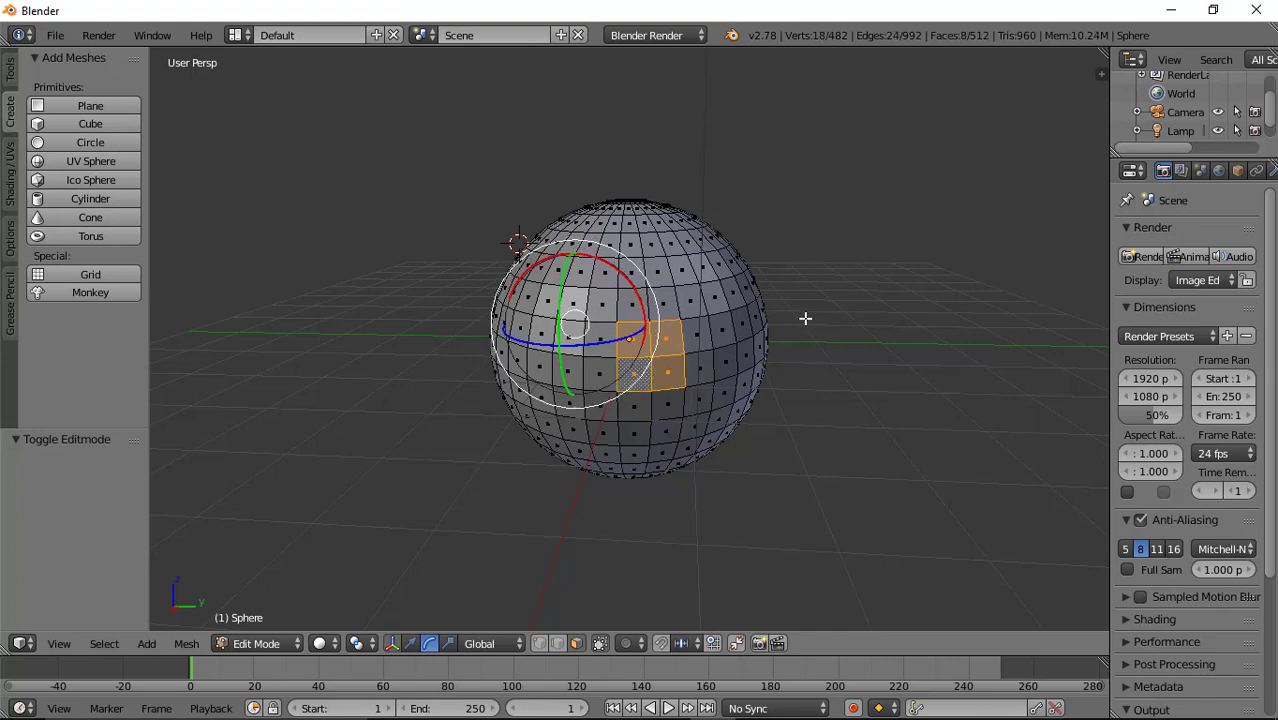
- Switch the manipulator back to translate and turn off limiting the selection to visible geometry
middle_click_drag(815, 287, 231, 294)
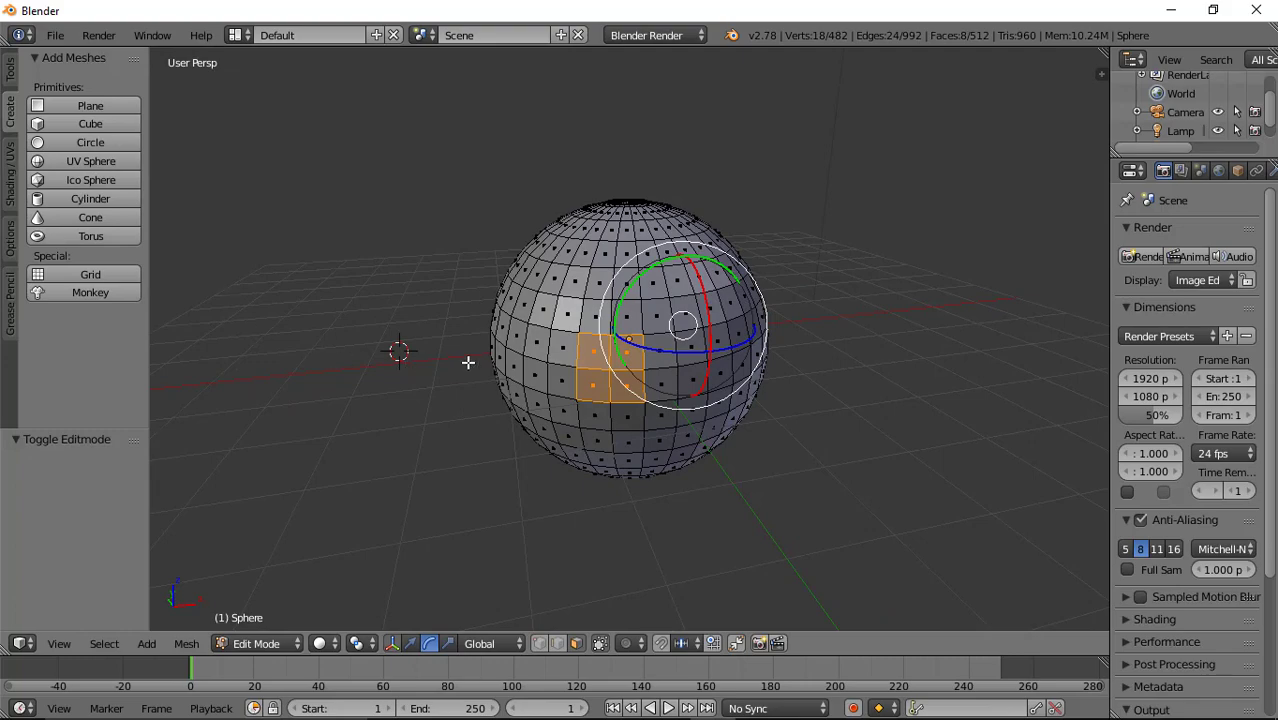
middle_click_drag(793, 203, 568, 205)
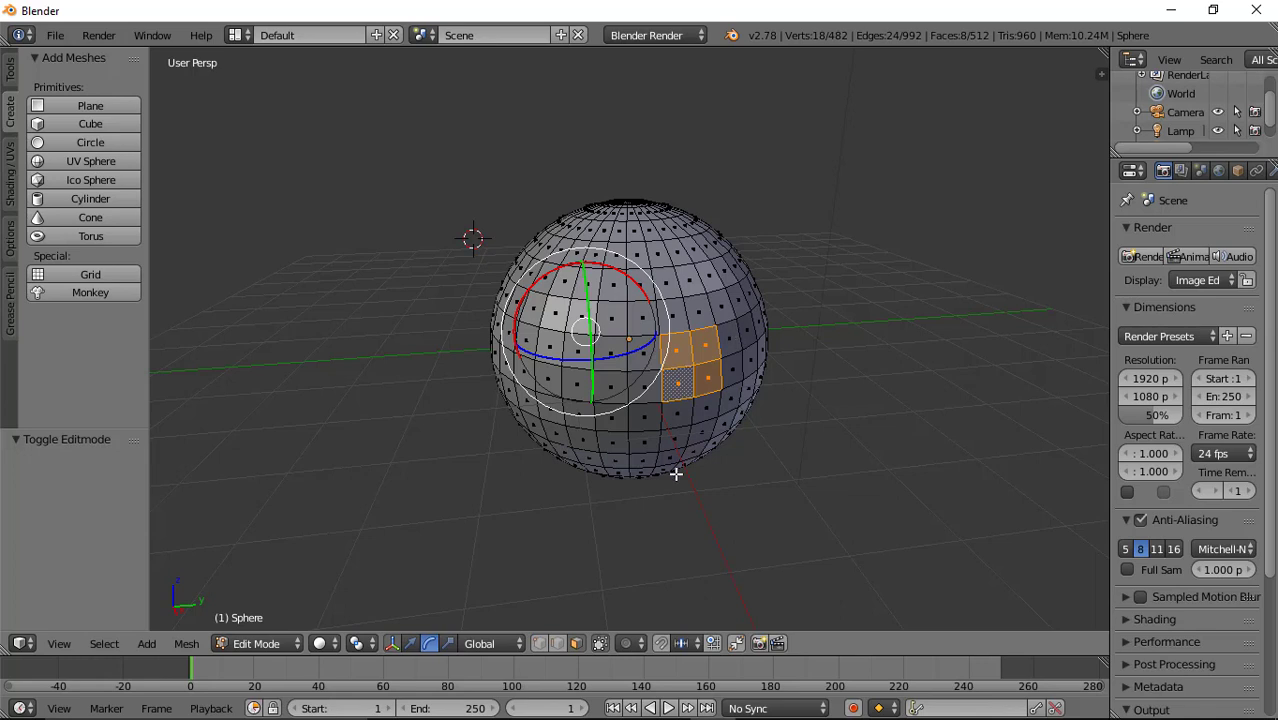
left_click(409, 645)
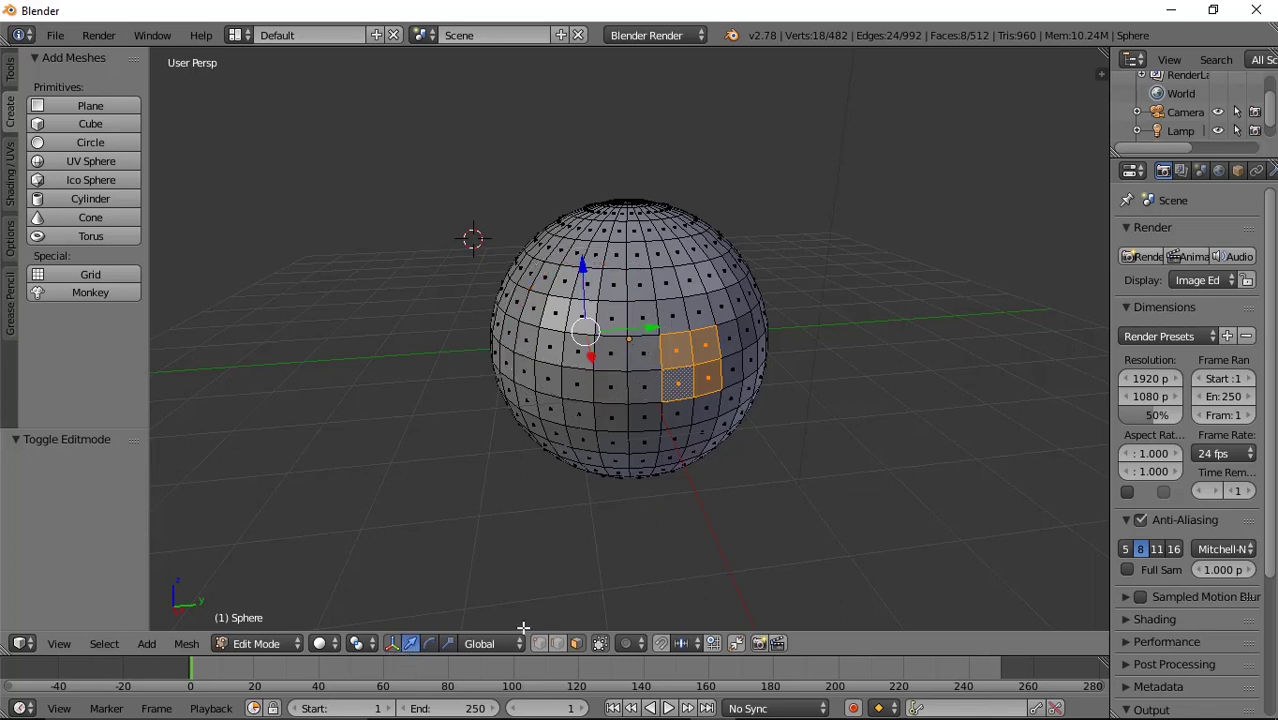
left_click(600, 643)
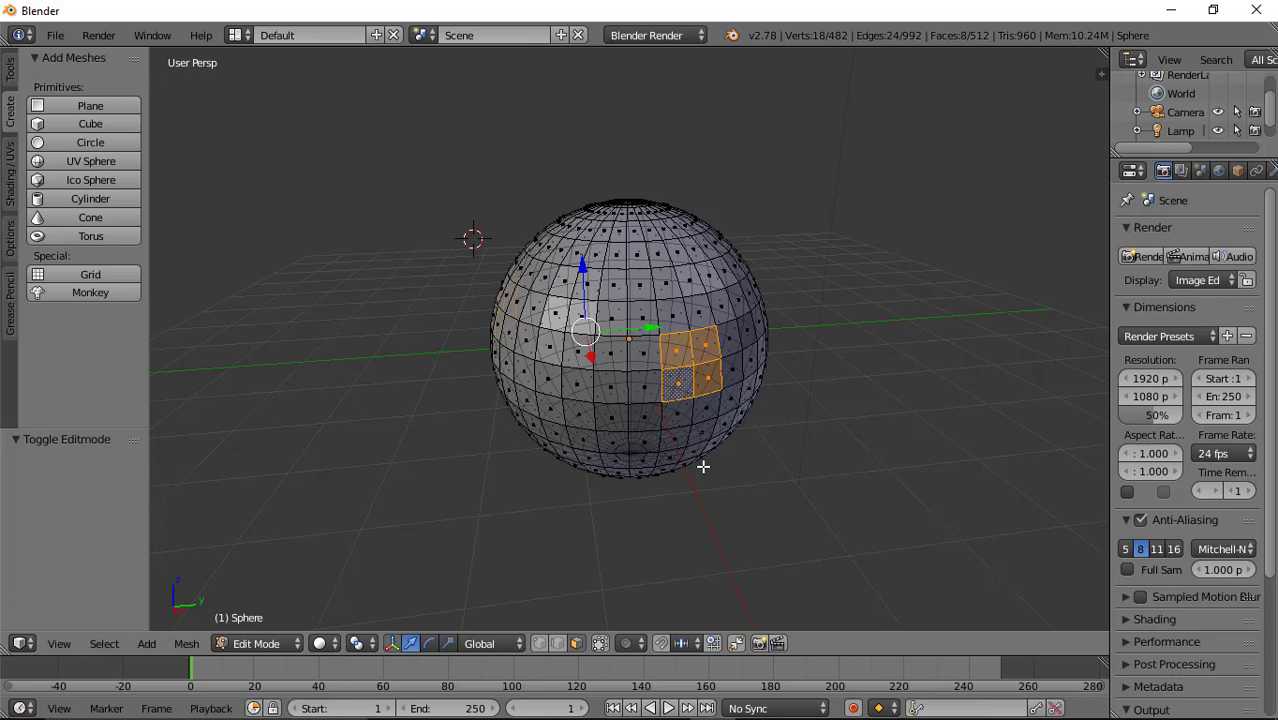
- Select one face on the sphere's front, followed by single faces on its far side through the mesh
scroll(720, 338, "up", 4)
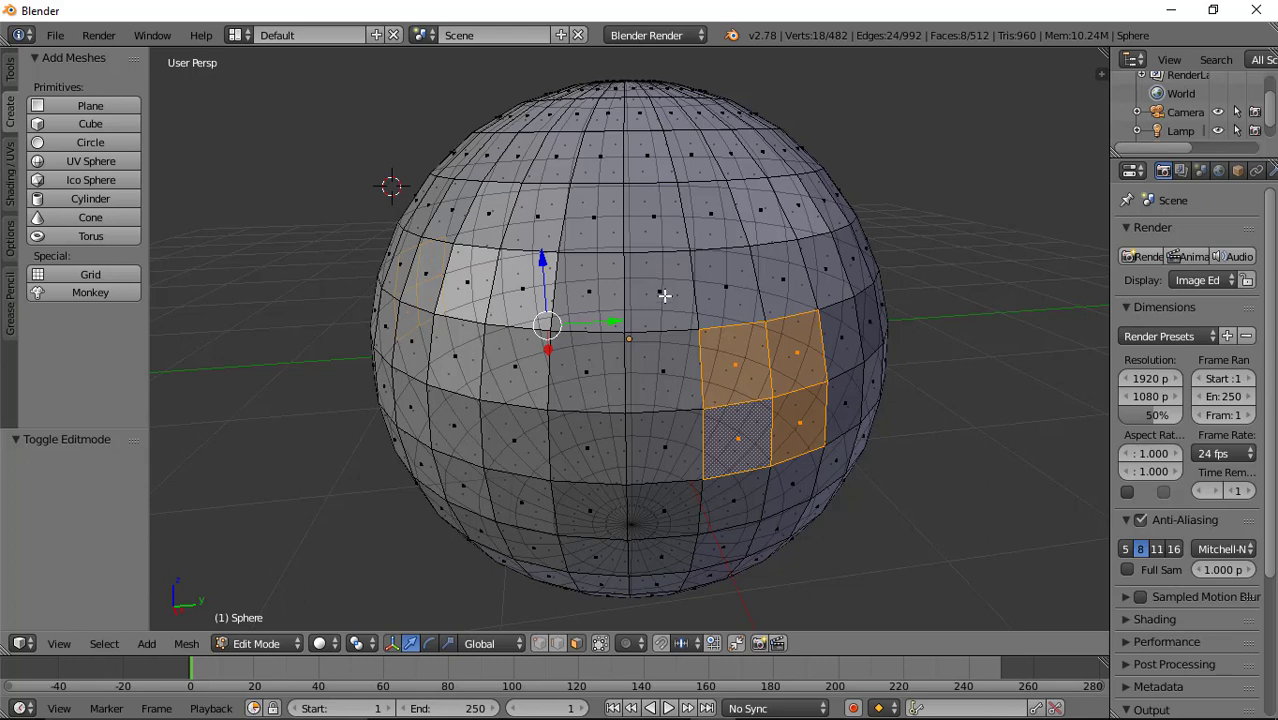
right_click(661, 289)
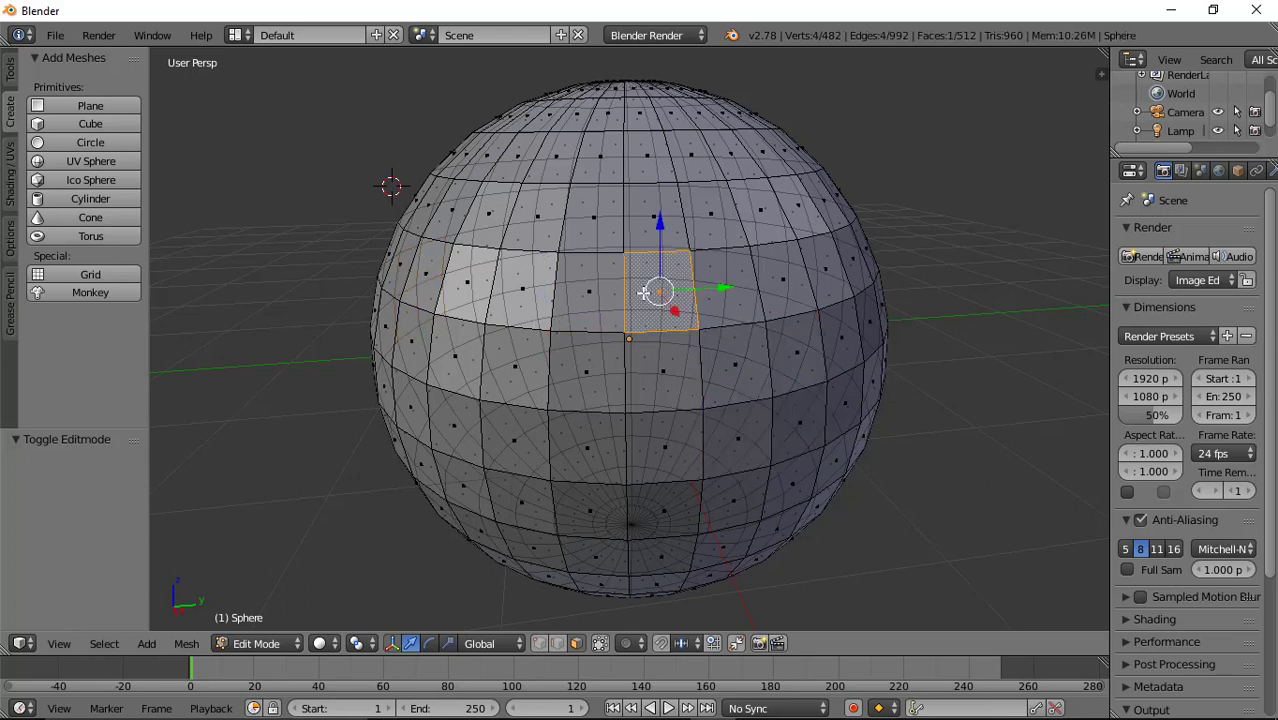
right_click(619, 289)
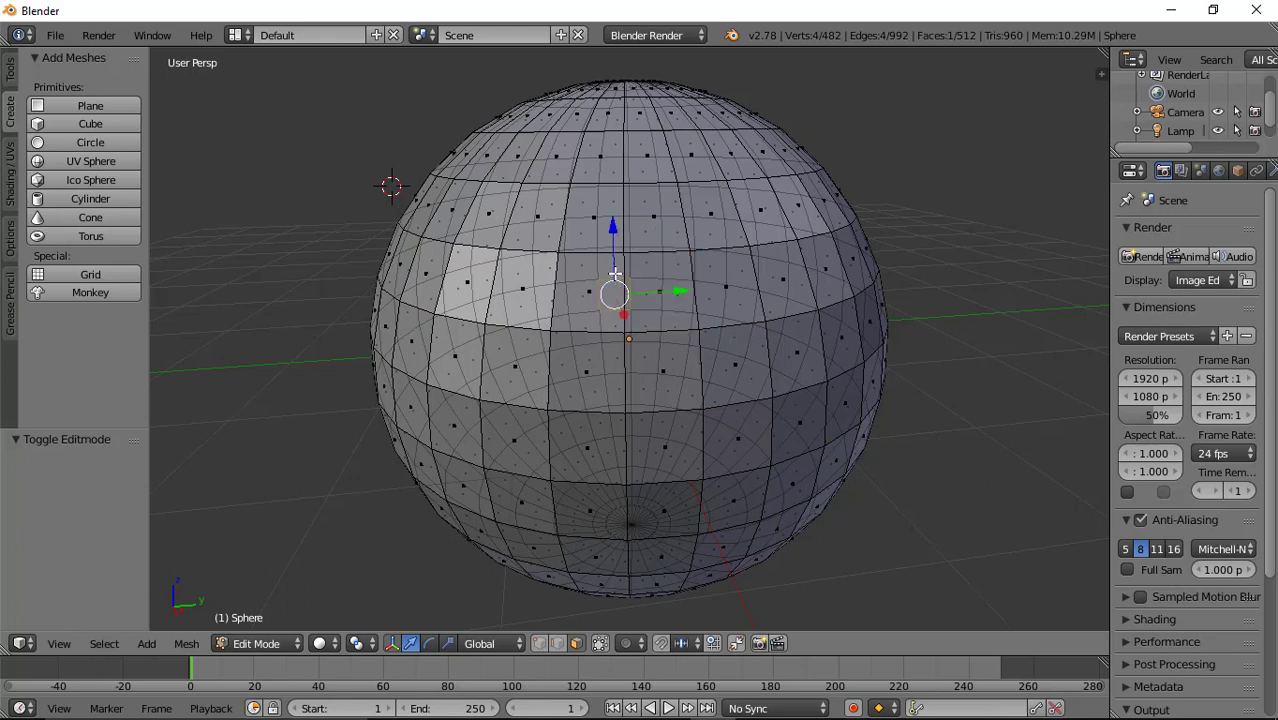
right_click(612, 265)
right_click(580, 265)
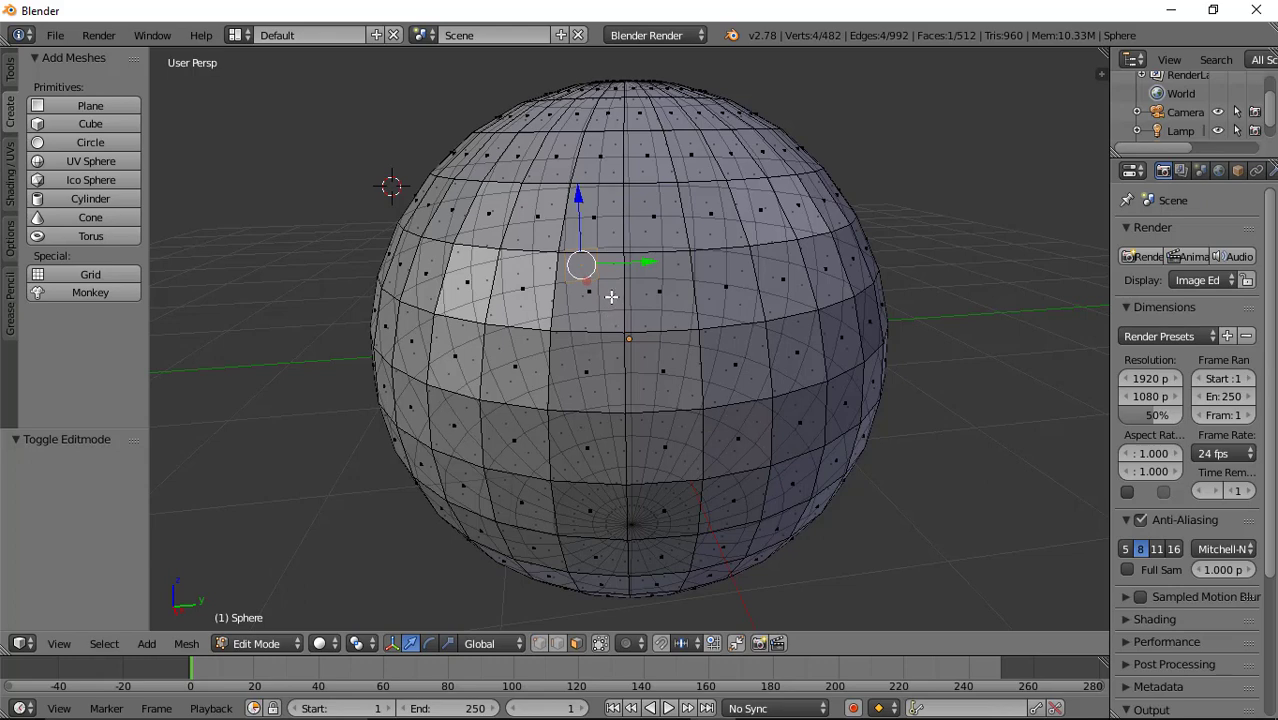
- Extend the selection with a row of four adjacent faces on the sphere's far side and inspect them from behind
right_click(612, 295, "shift")
right_click(651, 300, "shift")
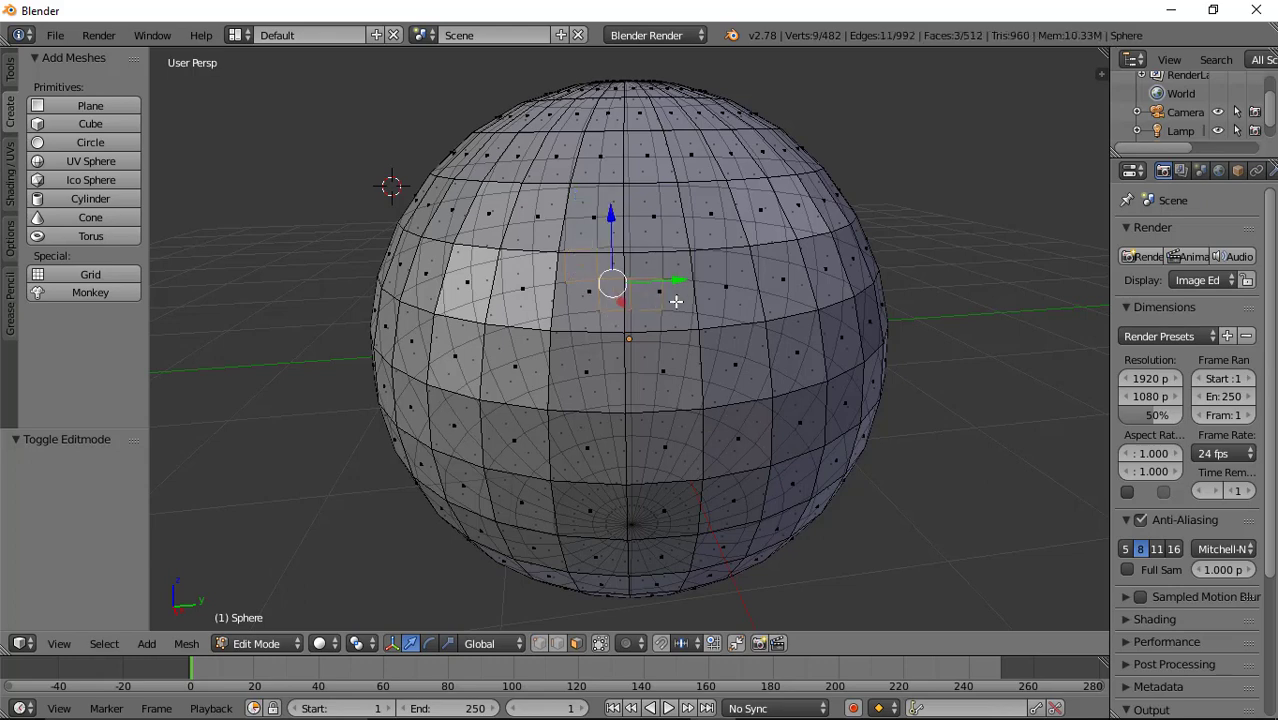
right_click(677, 303, "shift")
right_click(706, 304, "shift")
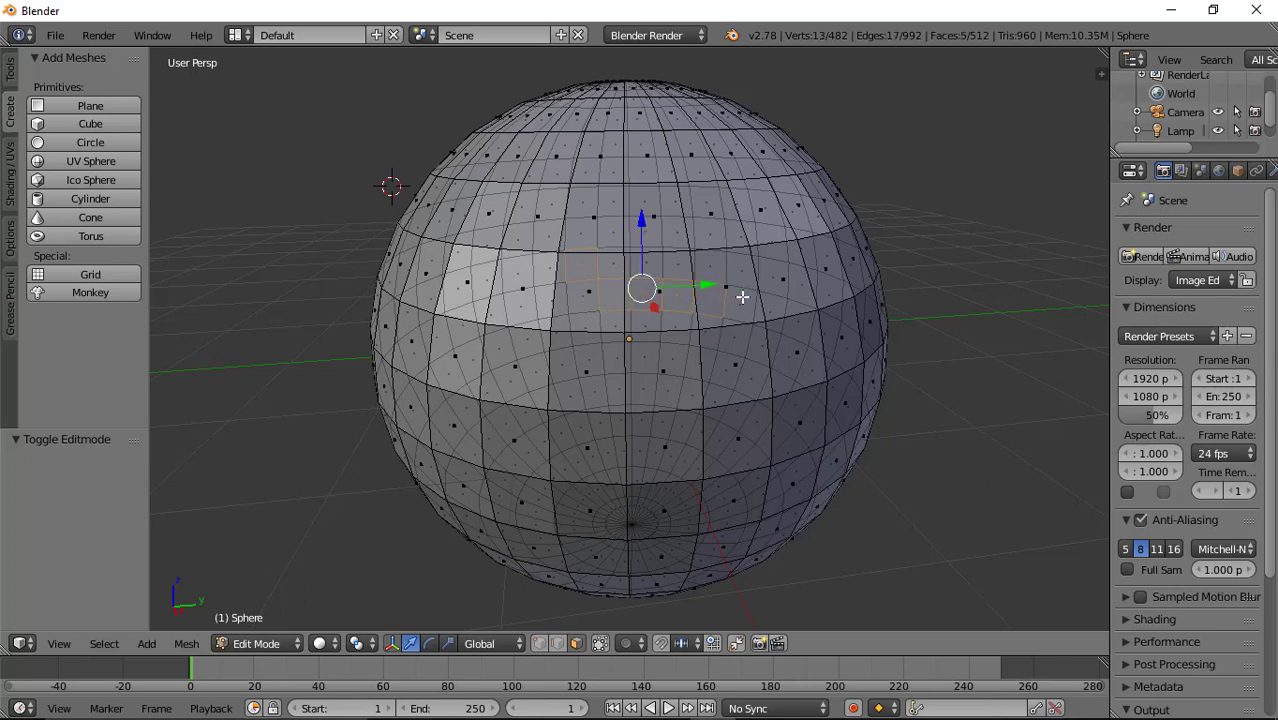
middle_click_drag(926, 242, 515, 210)
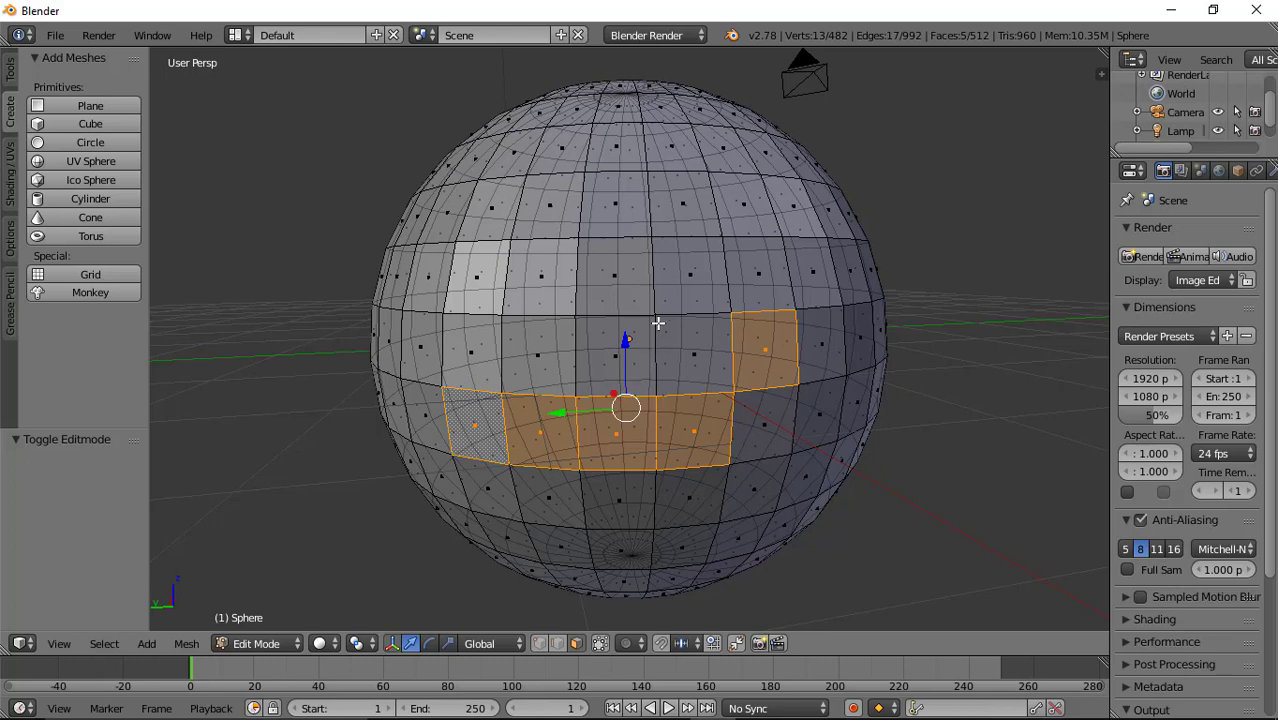
- Select a single face just above the middle of the sphere's visible side and switch to vertex select mode
right_click(616, 272)
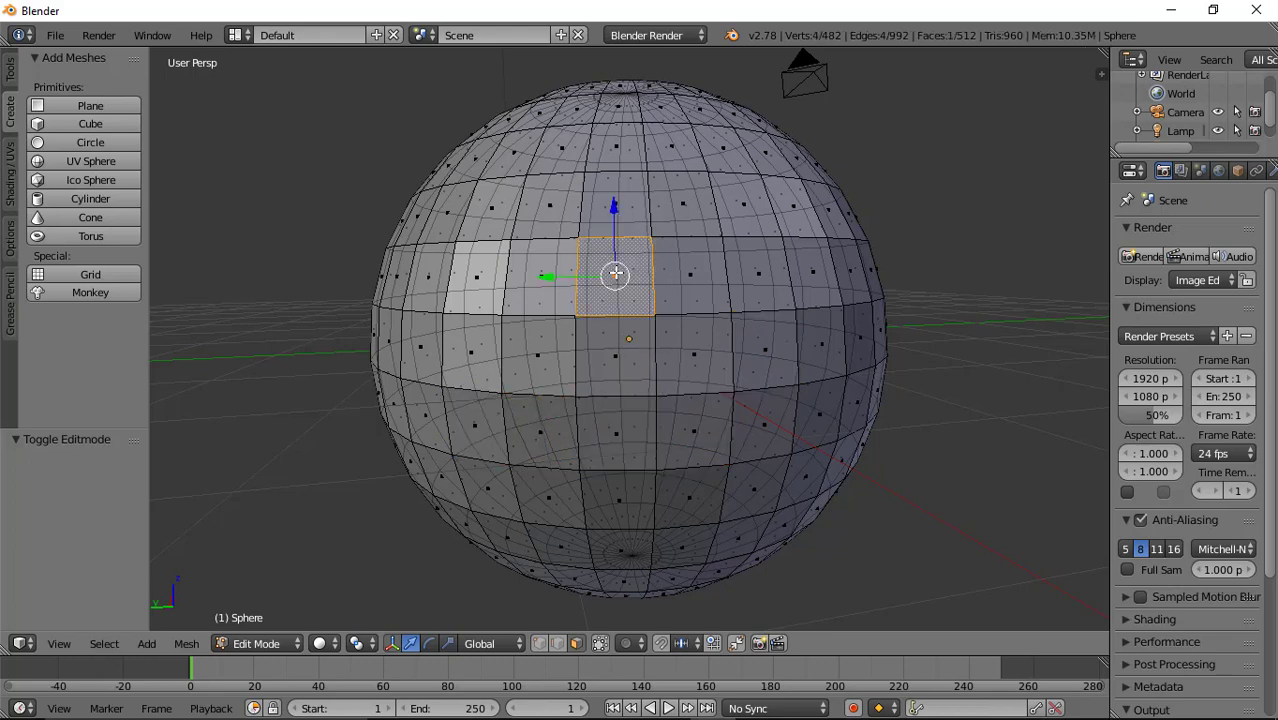
right_click(694, 275)
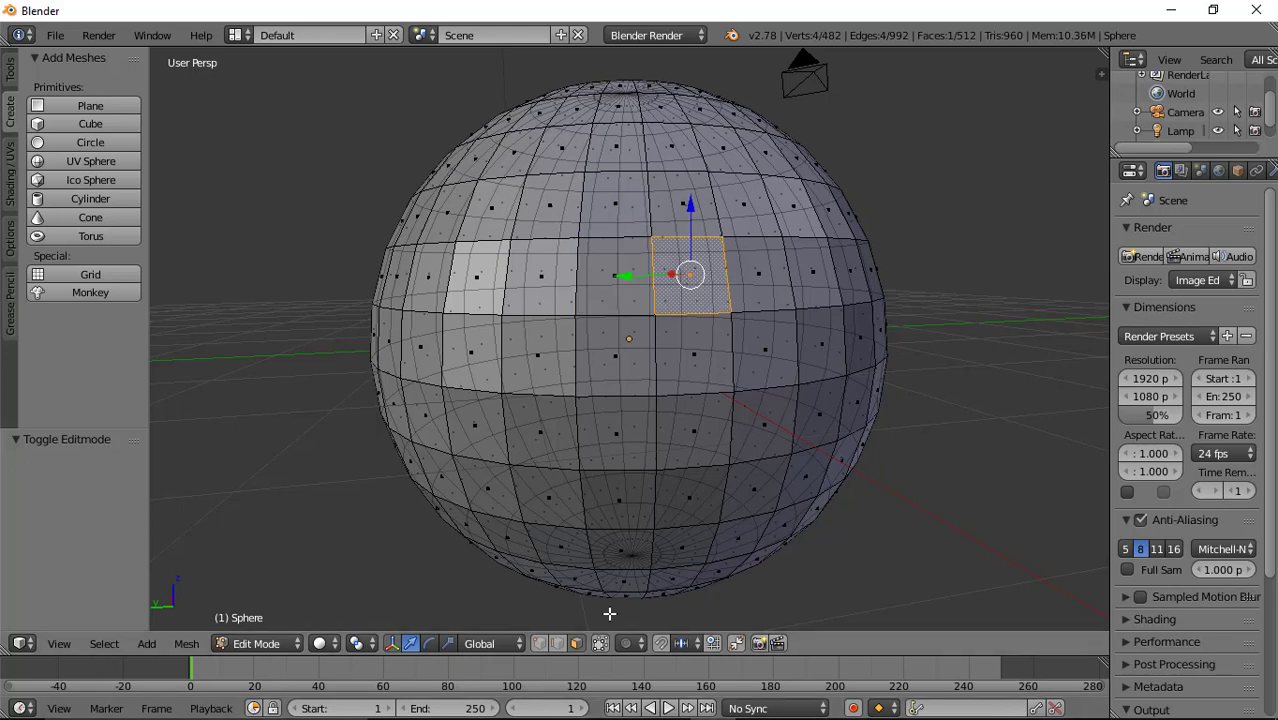
left_click(558, 644)
left_click(541, 642)
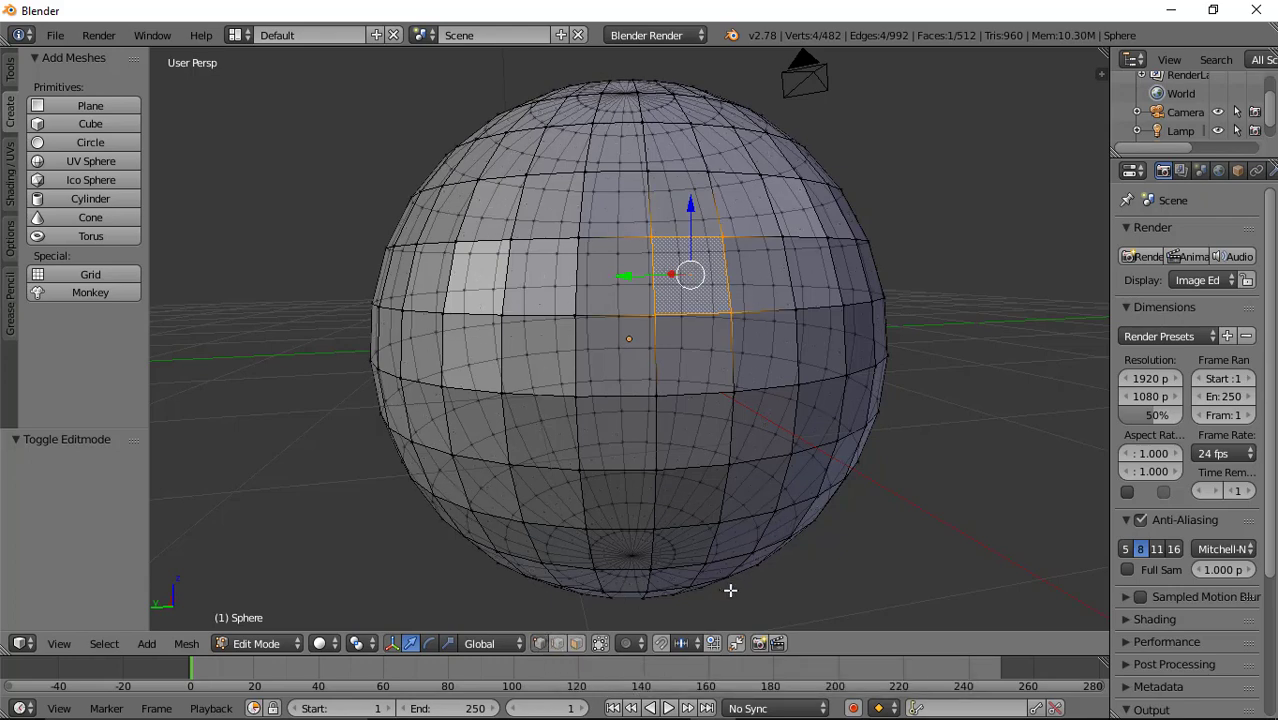
- Limit the selection to visible geometry and select single vertices one after another on the sphere's front
left_click(594, 644)
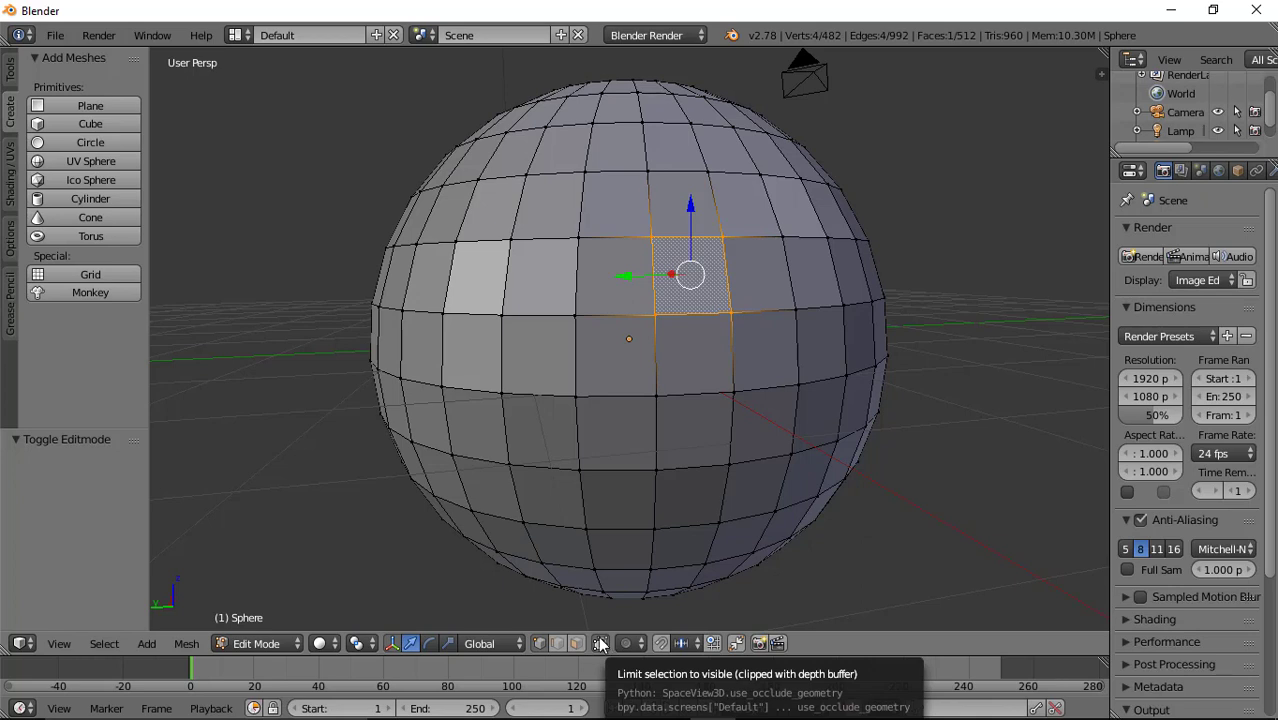
right_click(580, 470)
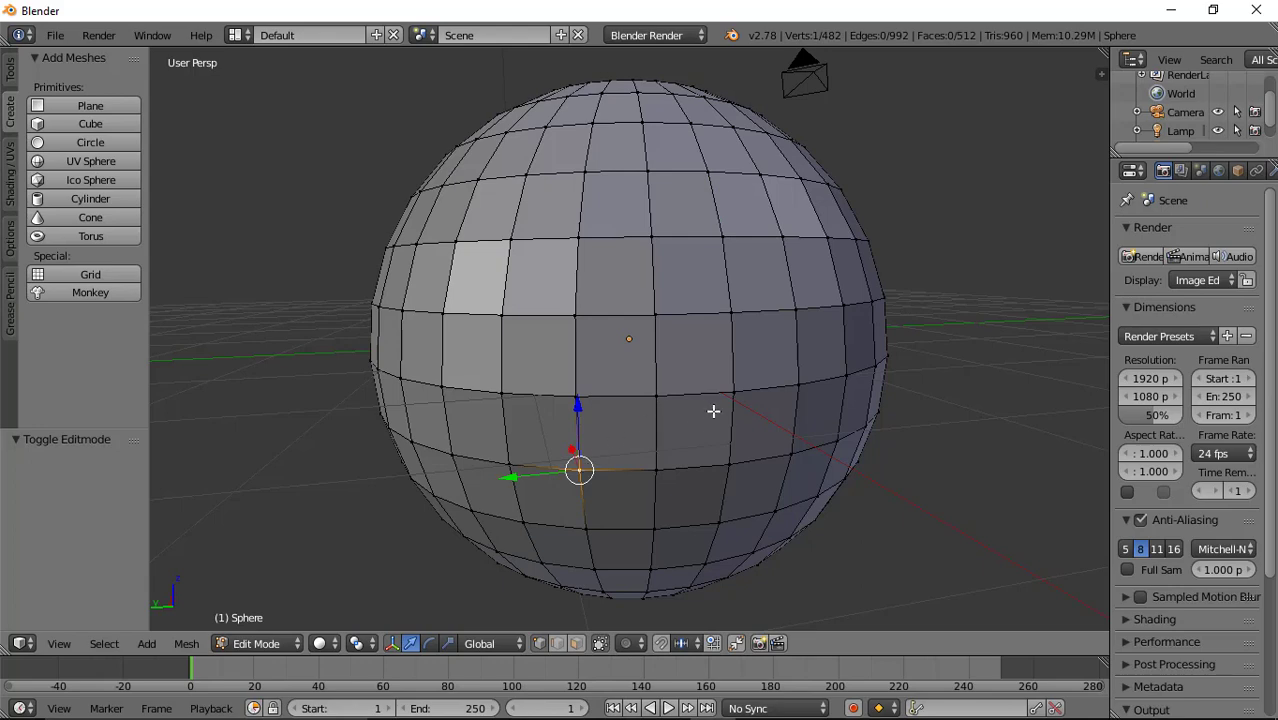
middle_click_drag(662, 473, 559, 448)
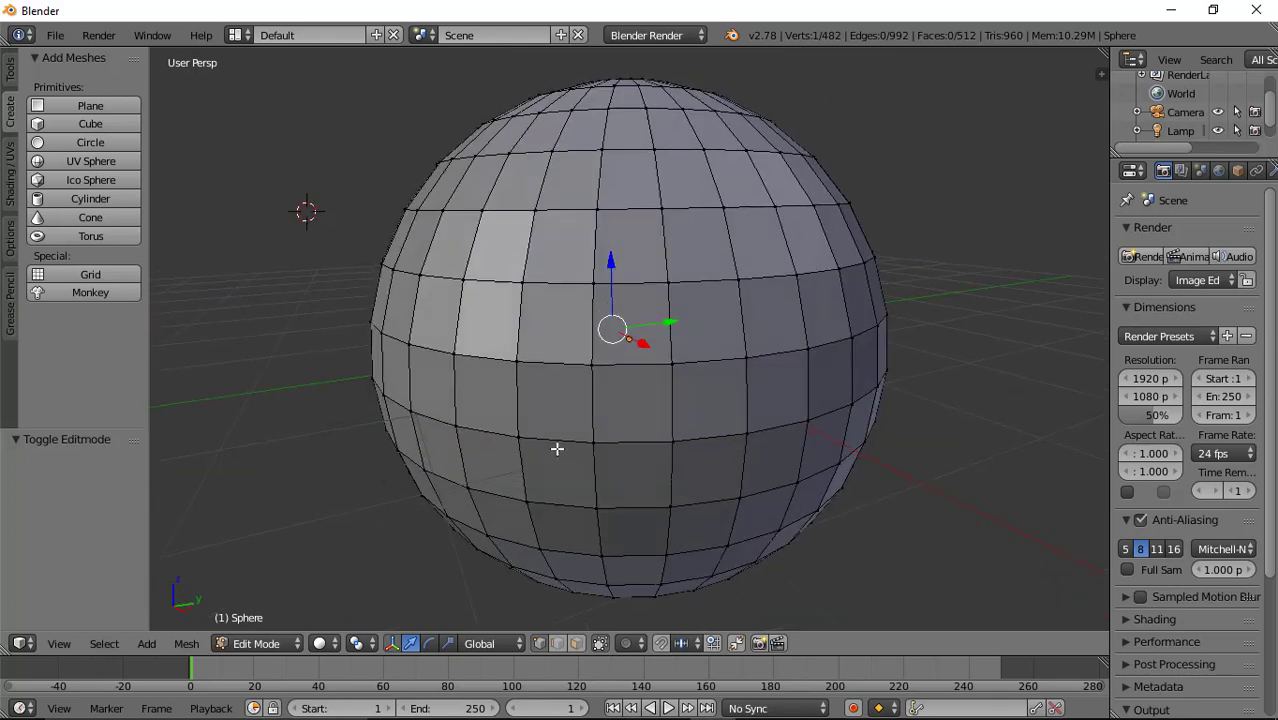
right_click(775, 395)
right_click(750, 357)
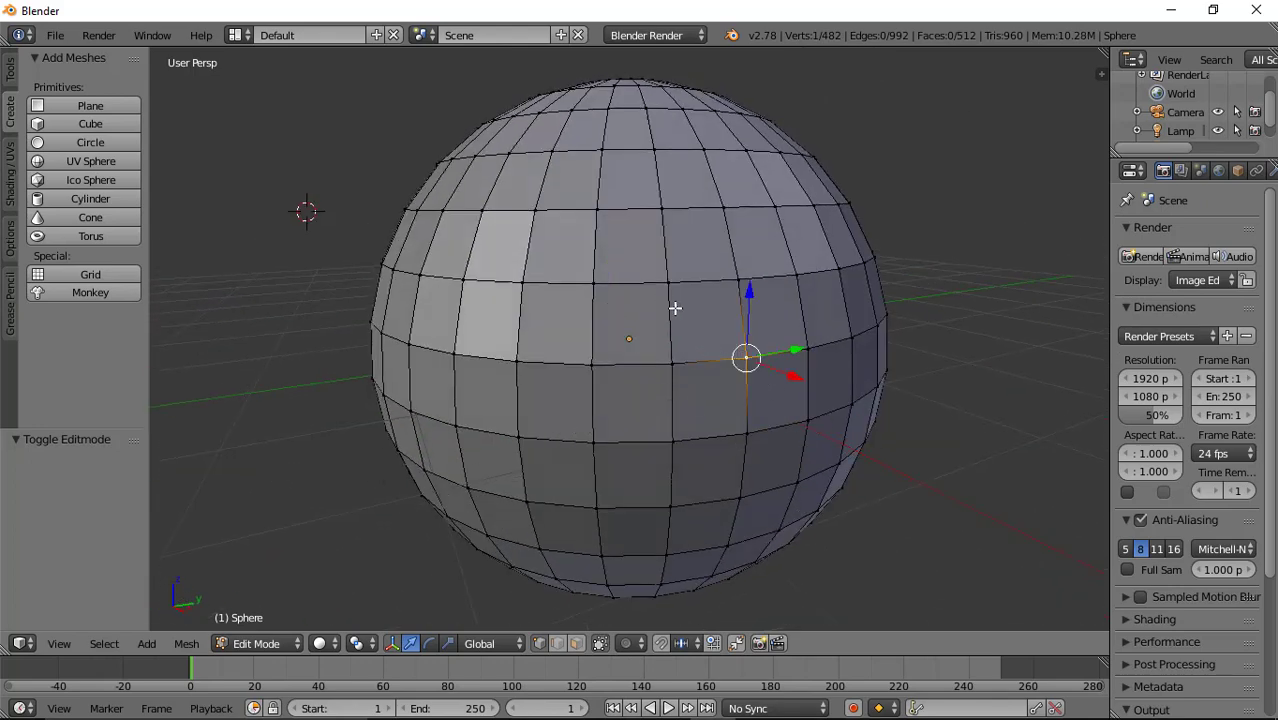
right_click(665, 281)
right_click(594, 283)
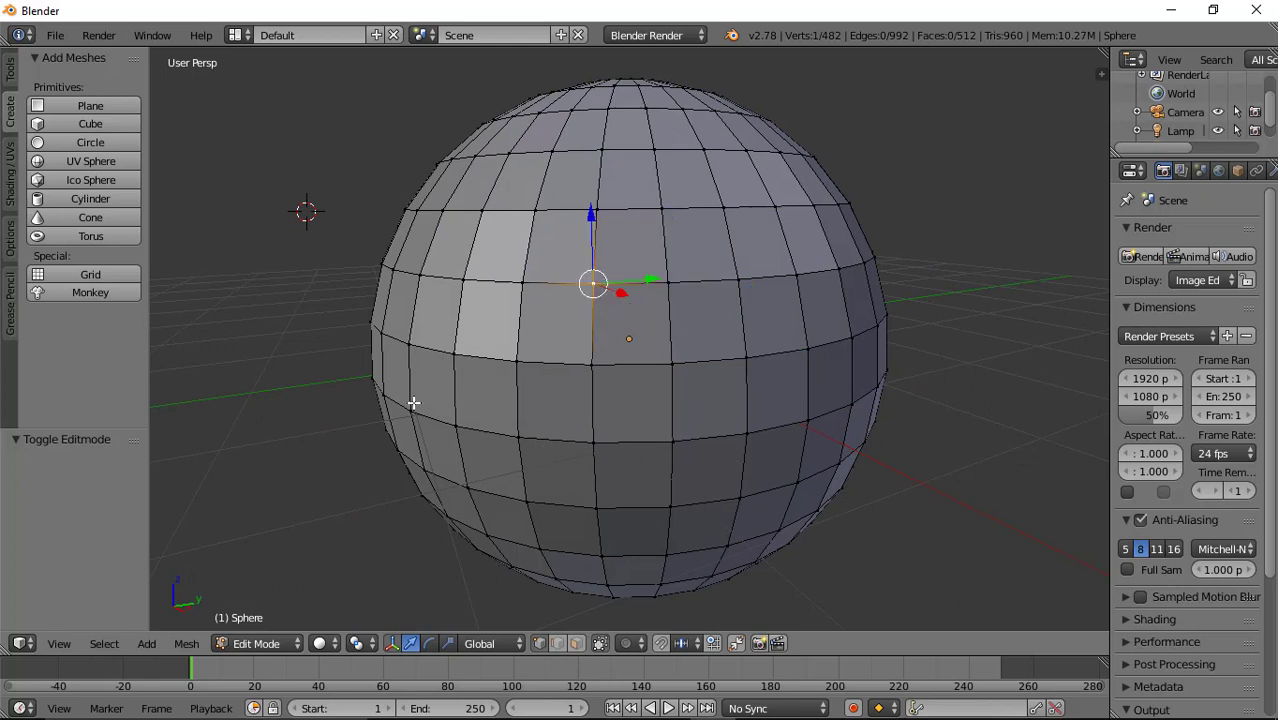
- Leave Edit Mode and rotate the sphere freehand around the Z axis with the rotate manipulator
key("Tab")
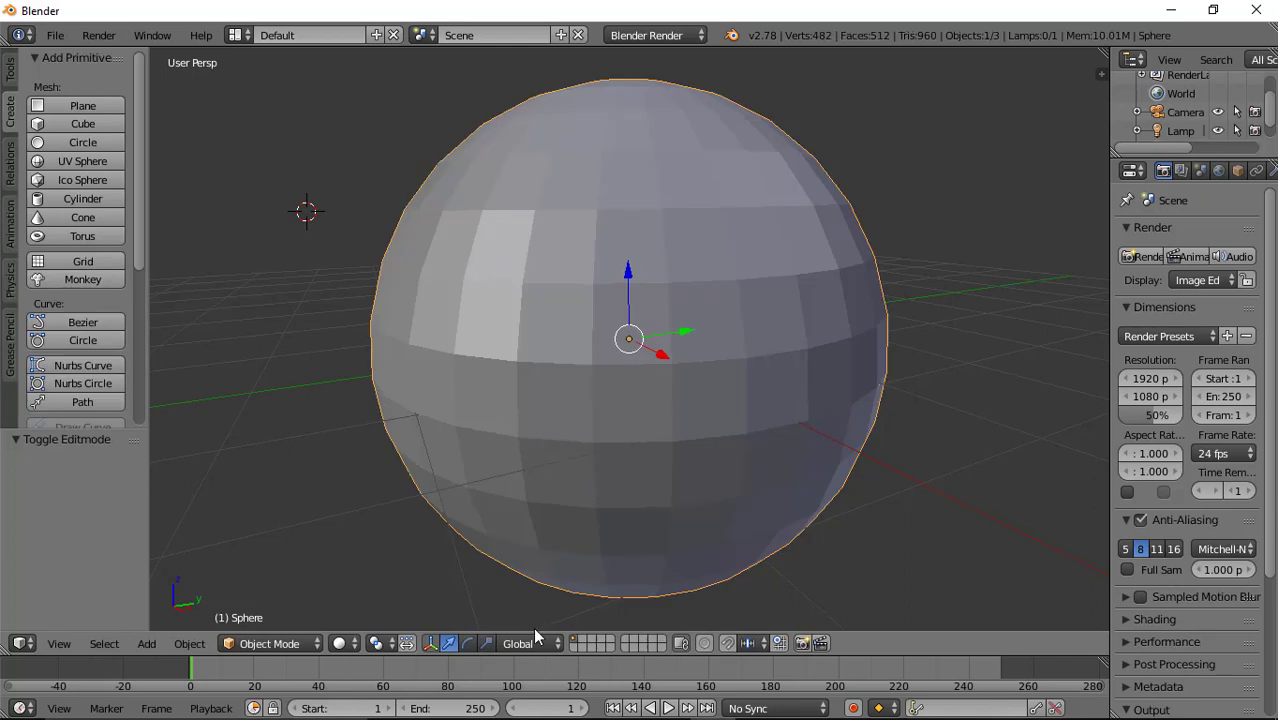
left_click(467, 643)
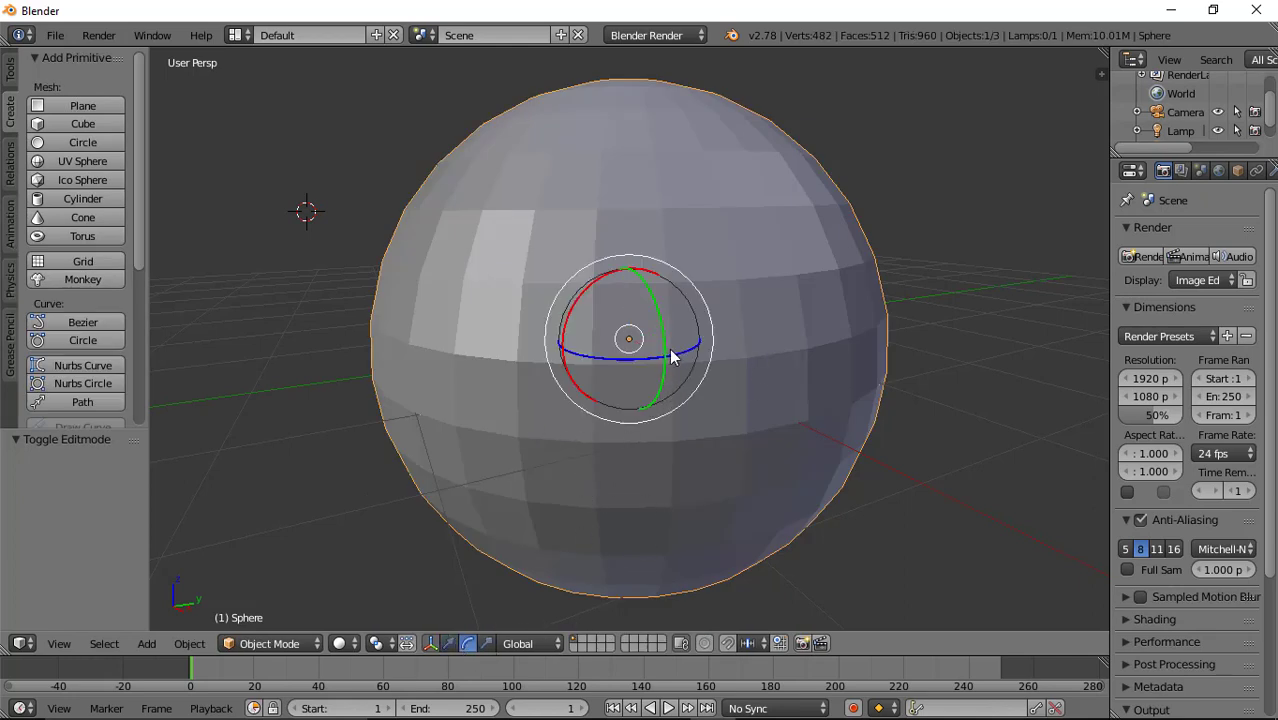
left_click_drag(672, 356, 588, 400)
- Select single front vertices in turn in Edit Mode, ending below the sphere's middle, and turn off limiting the selection to visible geometry
key("Tab")
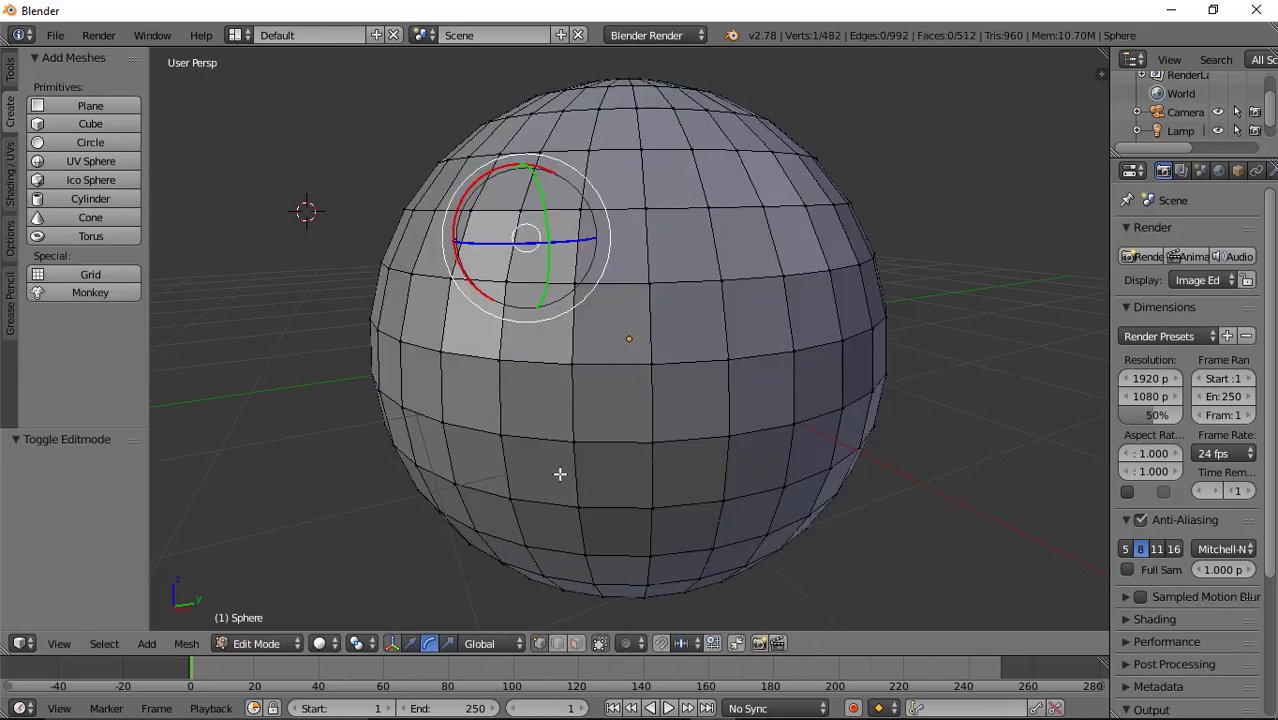
right_click(606, 380)
right_click(722, 365)
right_click(651, 443)
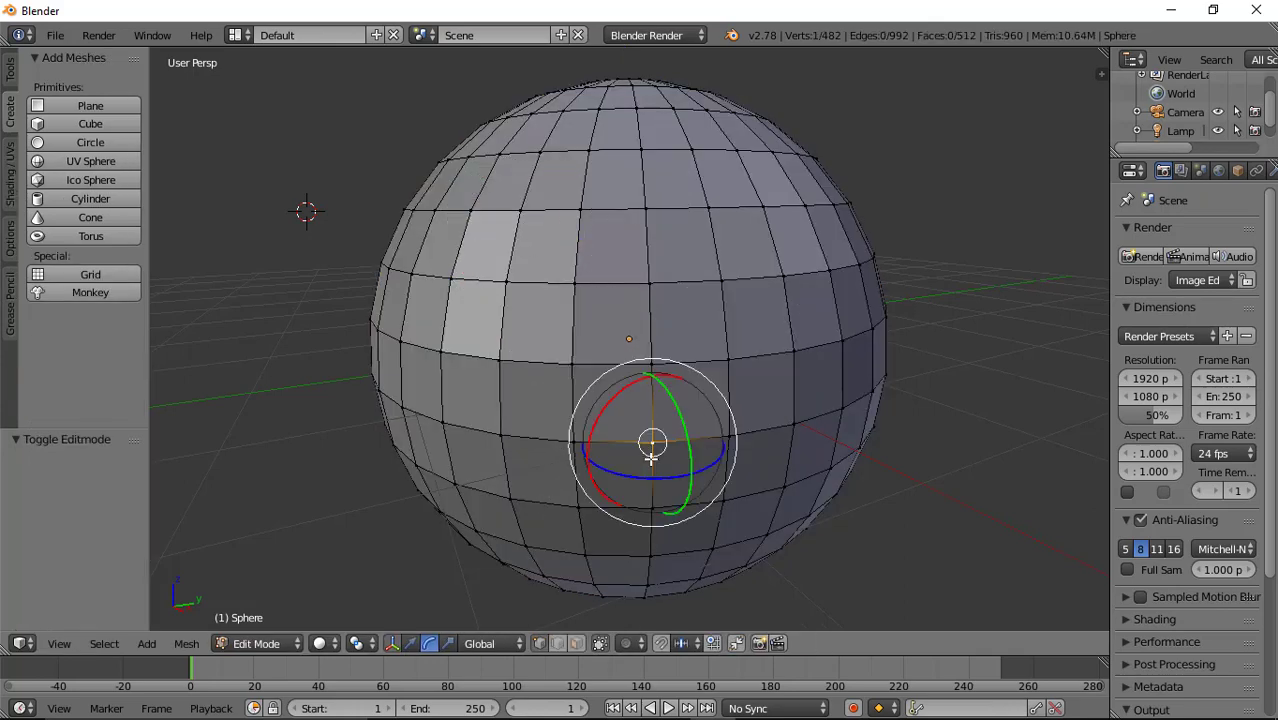
left_click(601, 643)
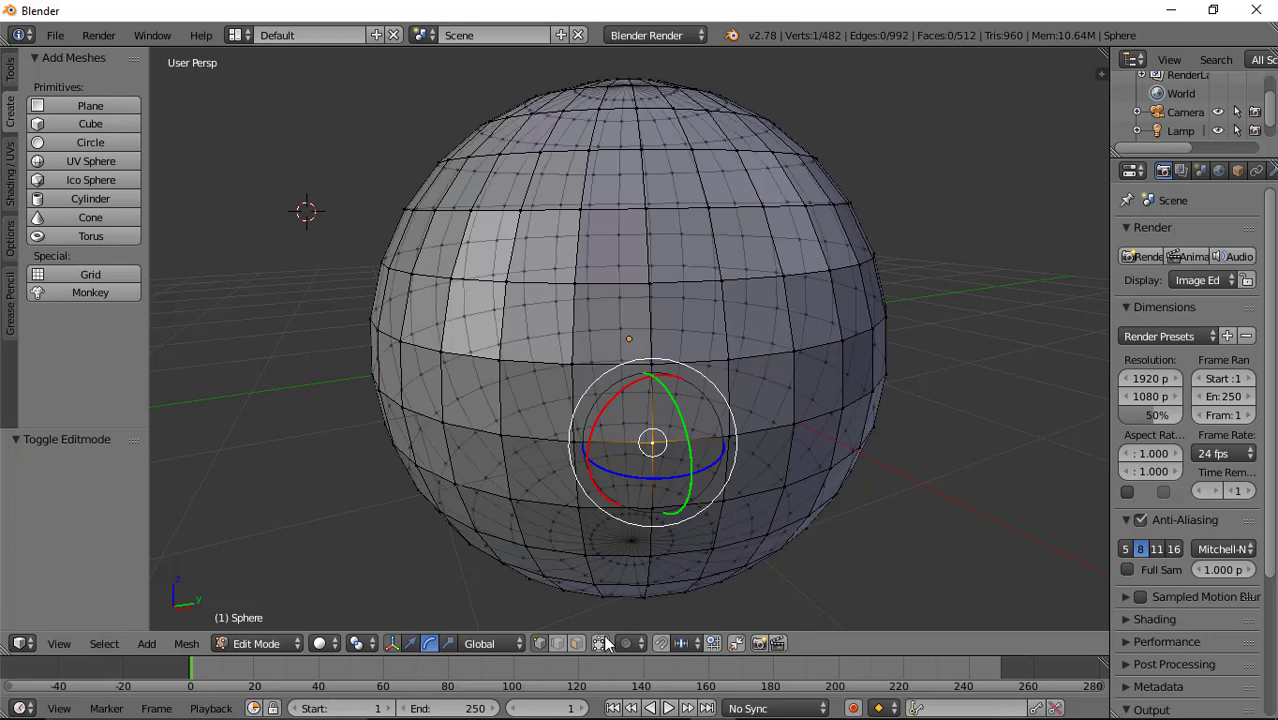